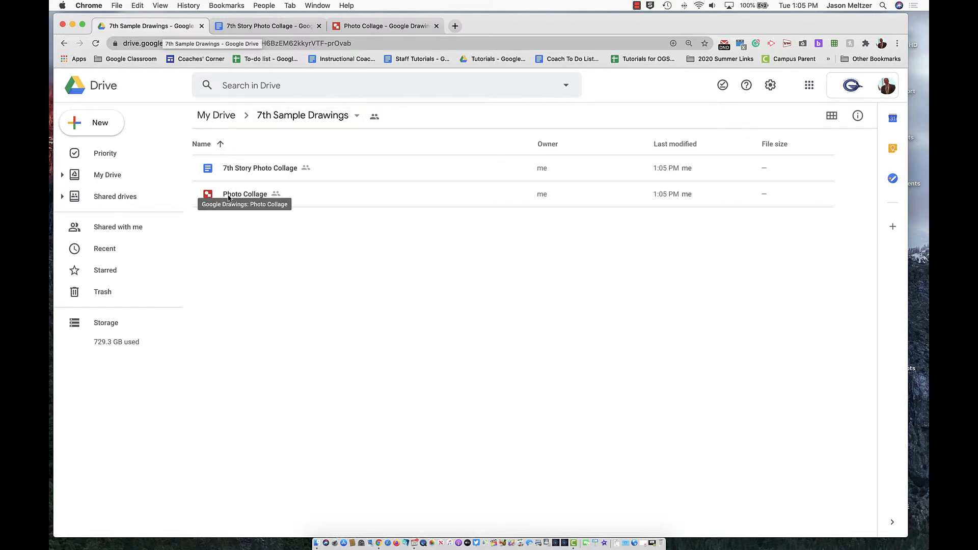
left_click(100, 125)
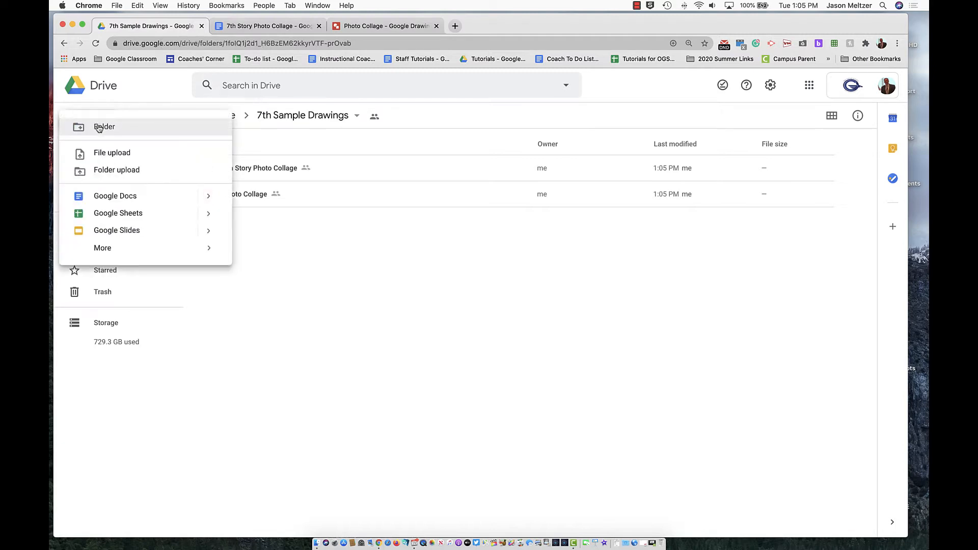
mouse_move(95, 247)
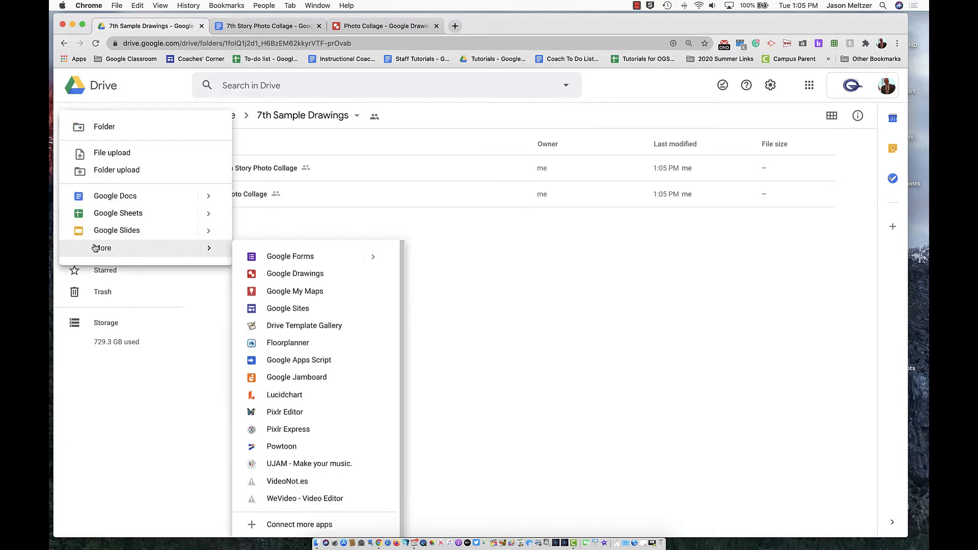
left_click(444, 305)
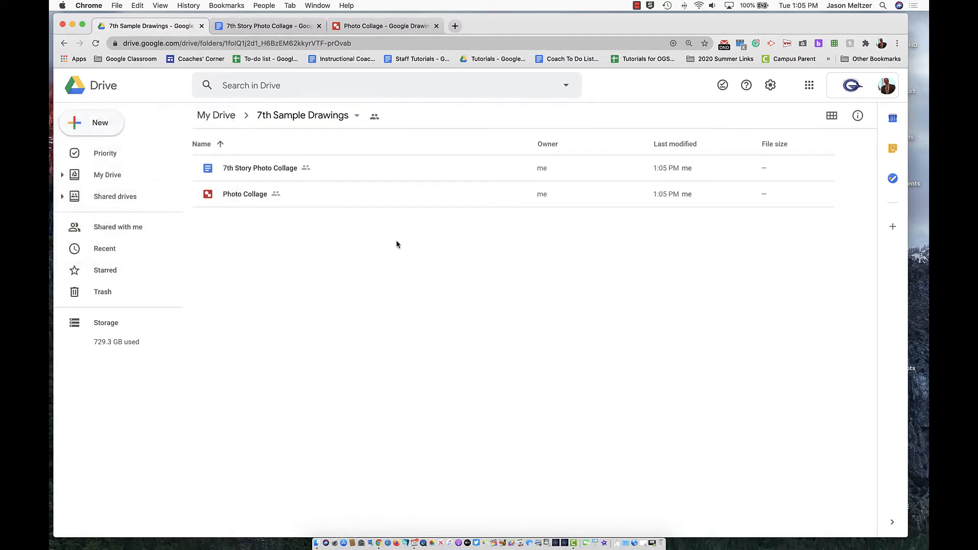
Switch to the Photo Collage drawing and resize its canvas to about 9 by 4.5 inches.
left_click(370, 24)
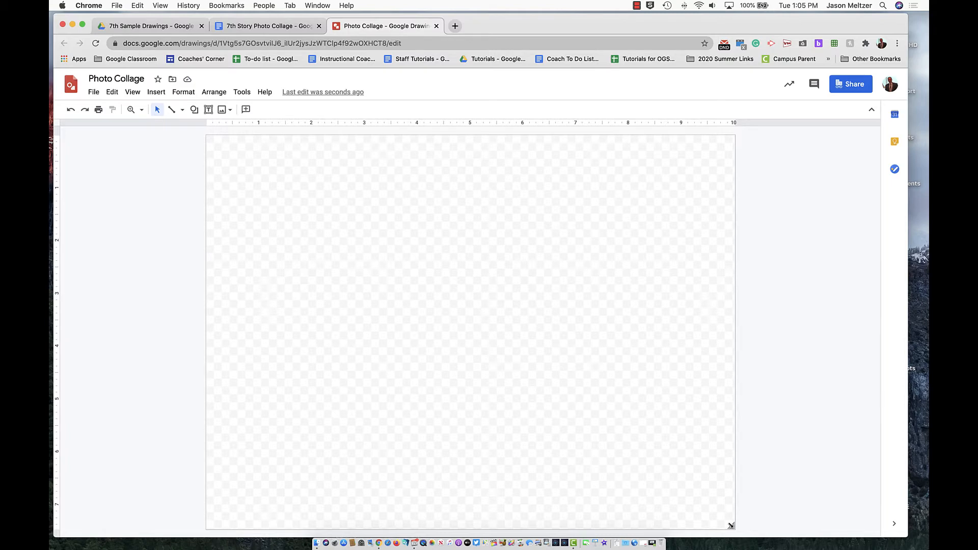
left_click_drag(731, 525, 732, 381)
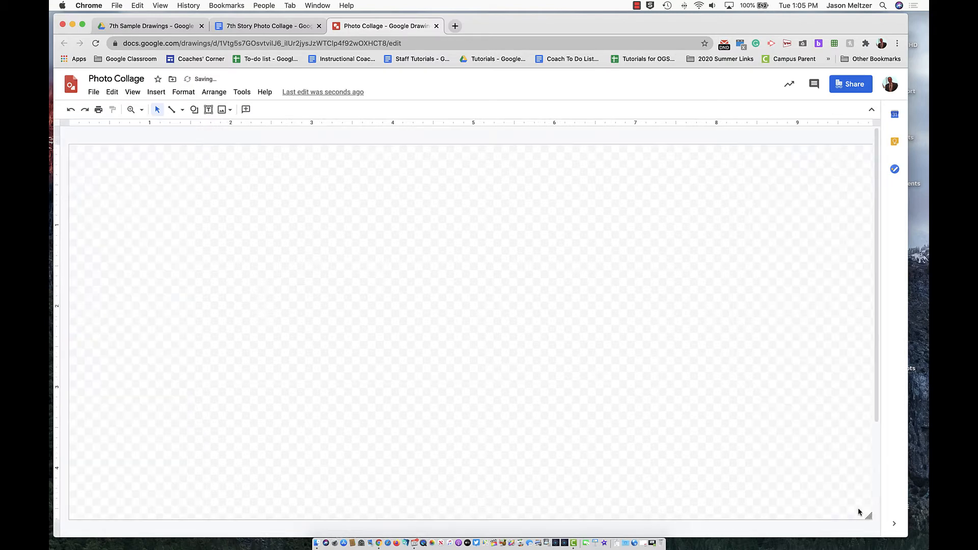
left_click_drag(869, 516, 793, 507)
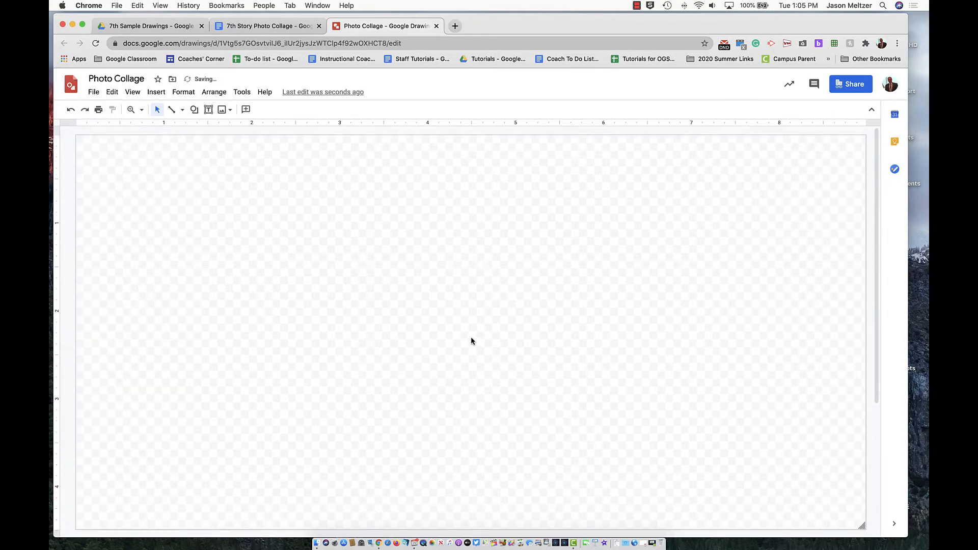
Fill the drawing's background with a solid very light gray.
right_click(435, 278)
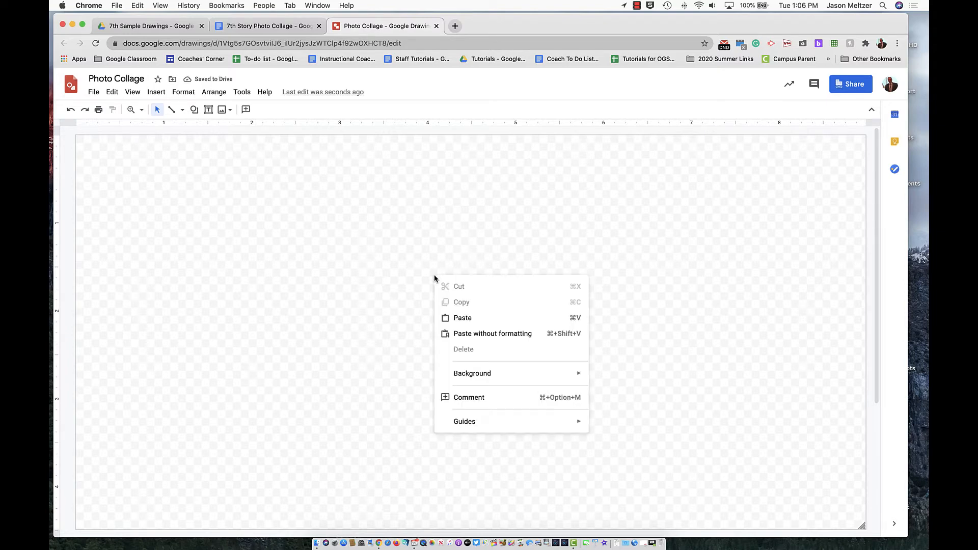
mouse_move(461, 374)
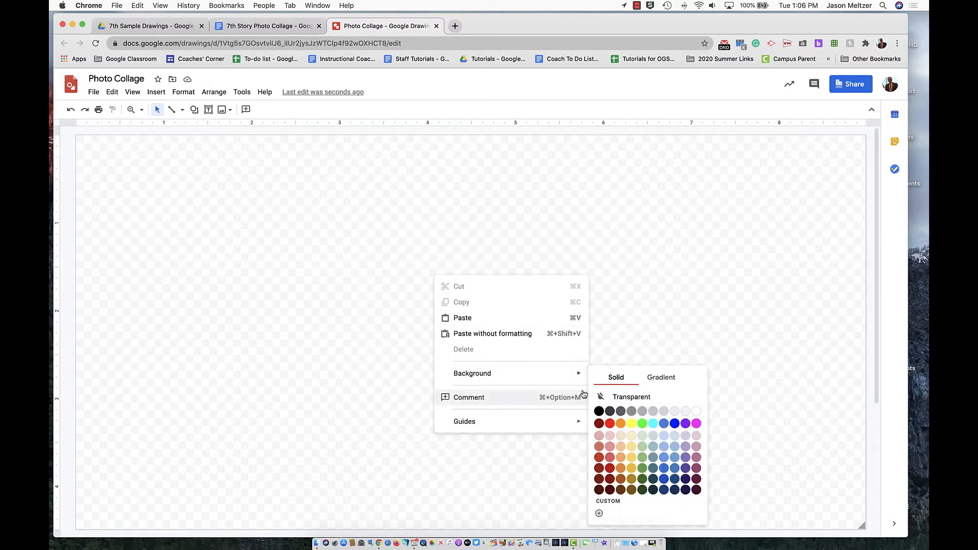
left_click(684, 412)
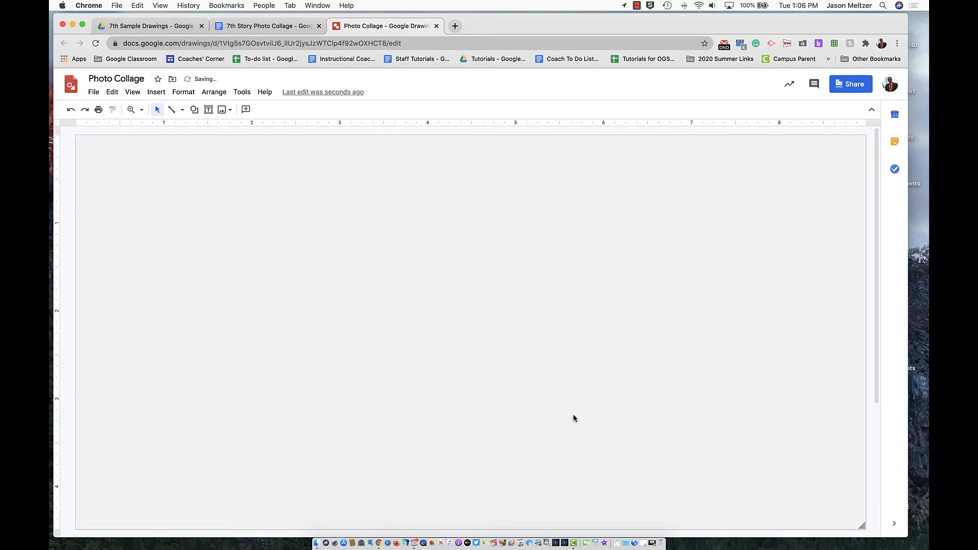
Preview the MovieTrailer7th-new pictures on the computer and insert MovieTrailer7th-new.003.jpeg into the drawing.
left_click(161, 95)
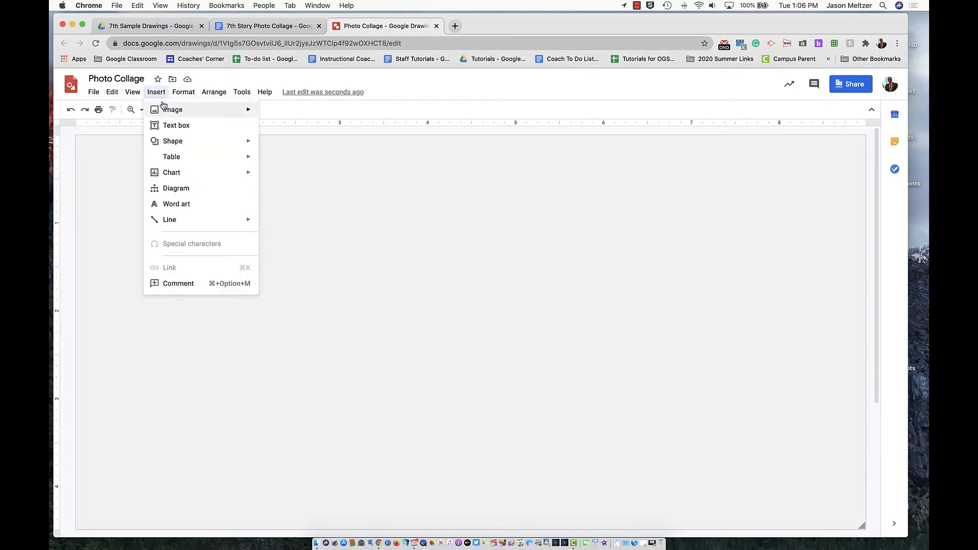
mouse_move(164, 110)
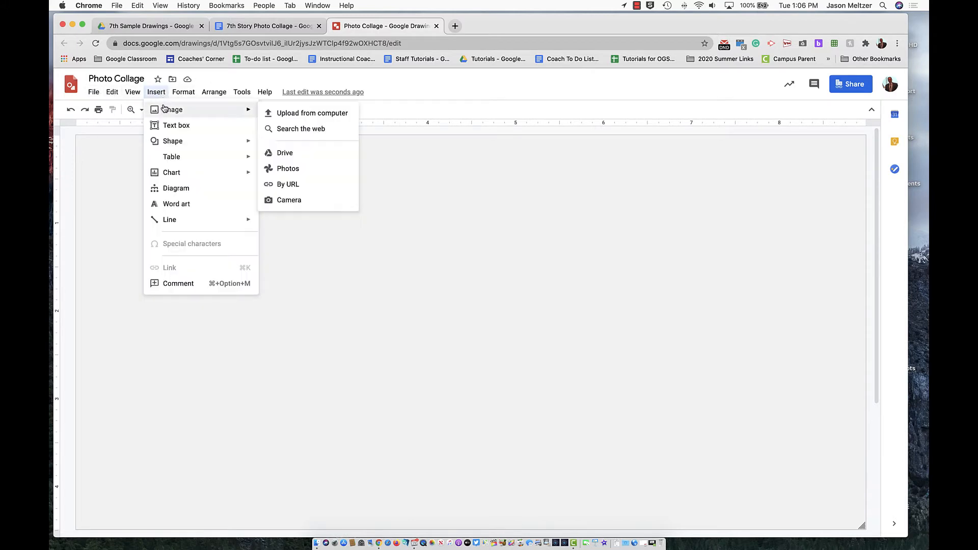
left_click(326, 120)
left_click(340, 154)
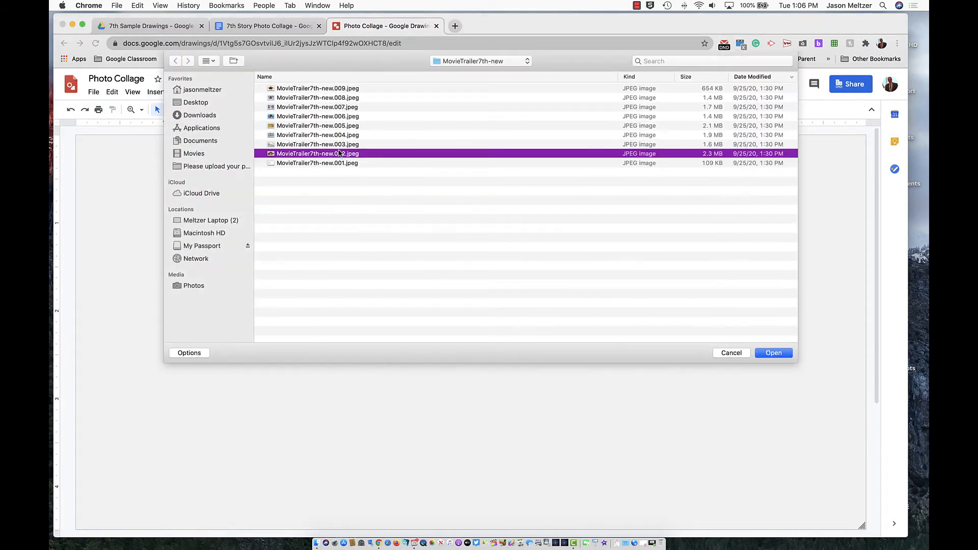
key("space")
key("space")
left_click(329, 147)
key("space")
key("space")
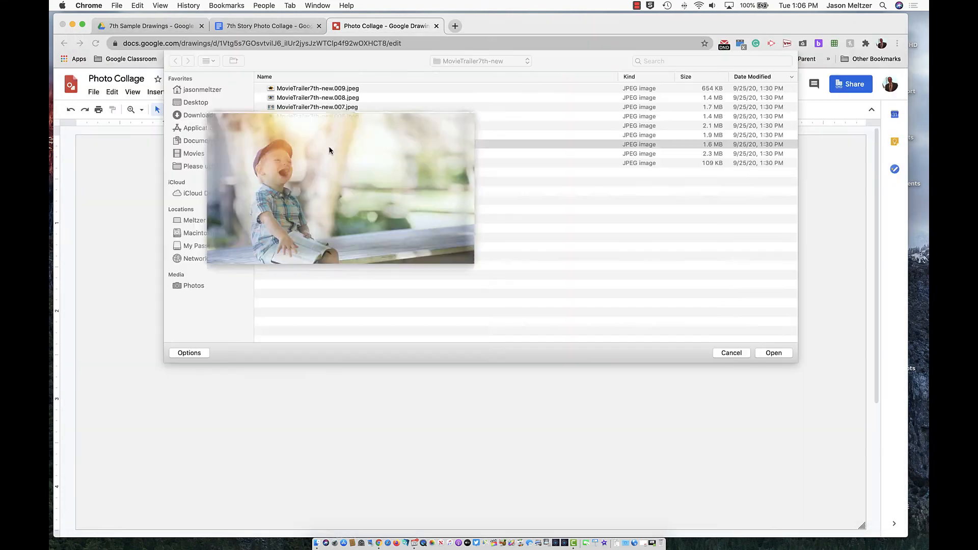
left_click(773, 353)
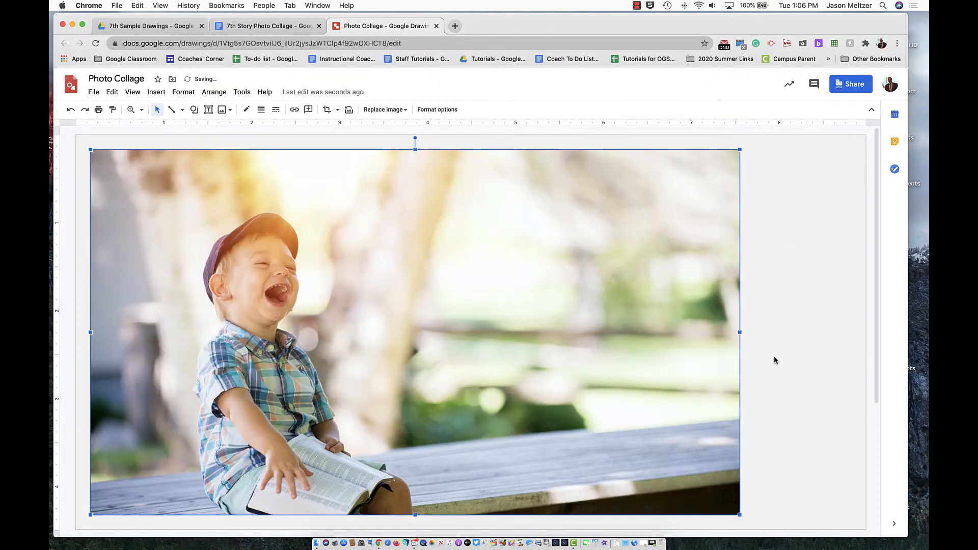
Scale the inserted photo down to about 5.2 inches wide and crop both sides to a portrait frame around the boy.
left_click_drag(740, 516, 545, 406)
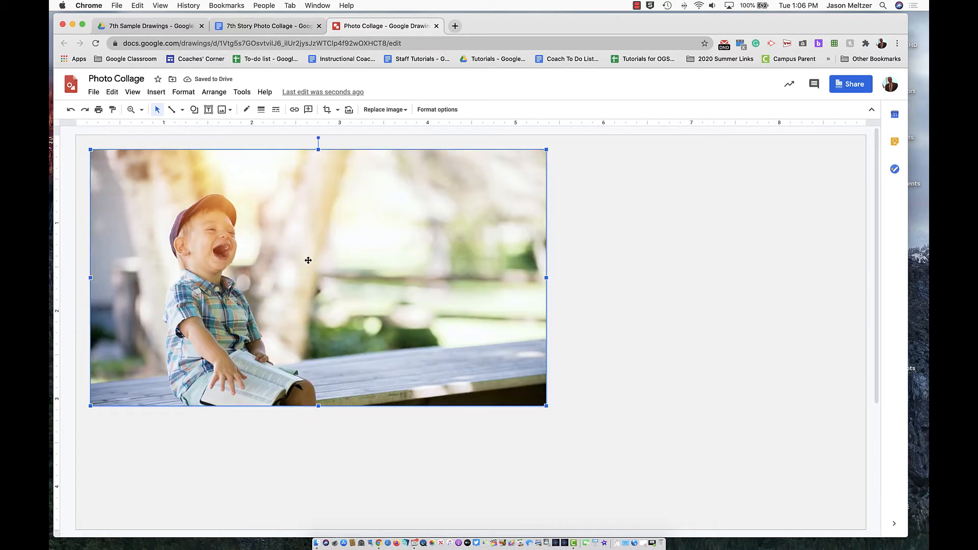
left_click(326, 113)
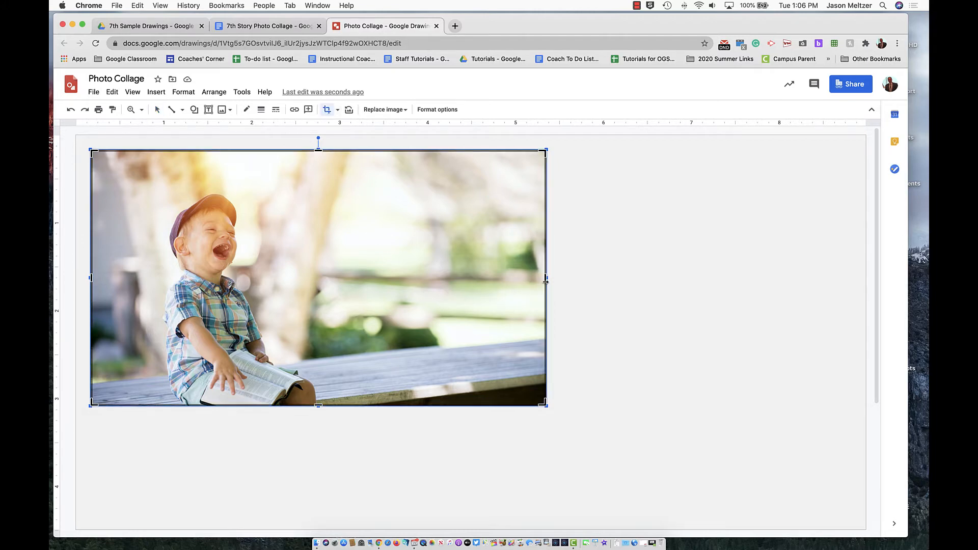
left_click_drag(545, 278, 337, 277)
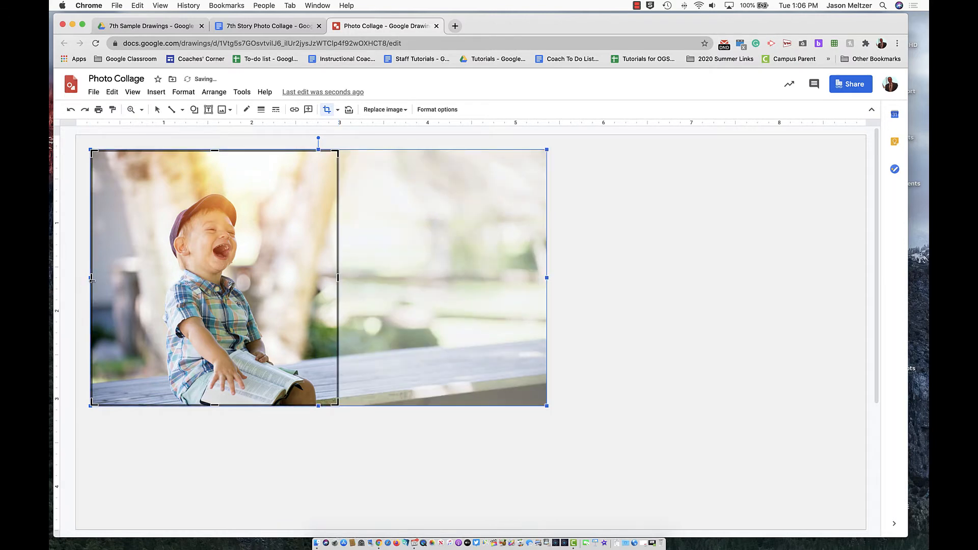
left_click_drag(91, 277, 130, 286)
left_click(195, 460)
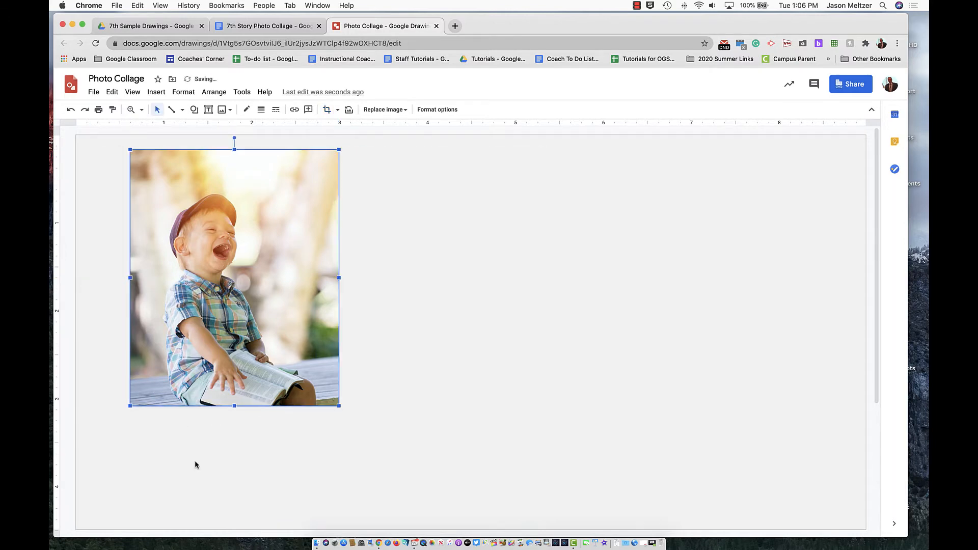
Shift the photo inside its crop frame so the boy sits near the frame's left edge, and shrink it to about 1.96 by 2.41 inches.
double_click(216, 329)
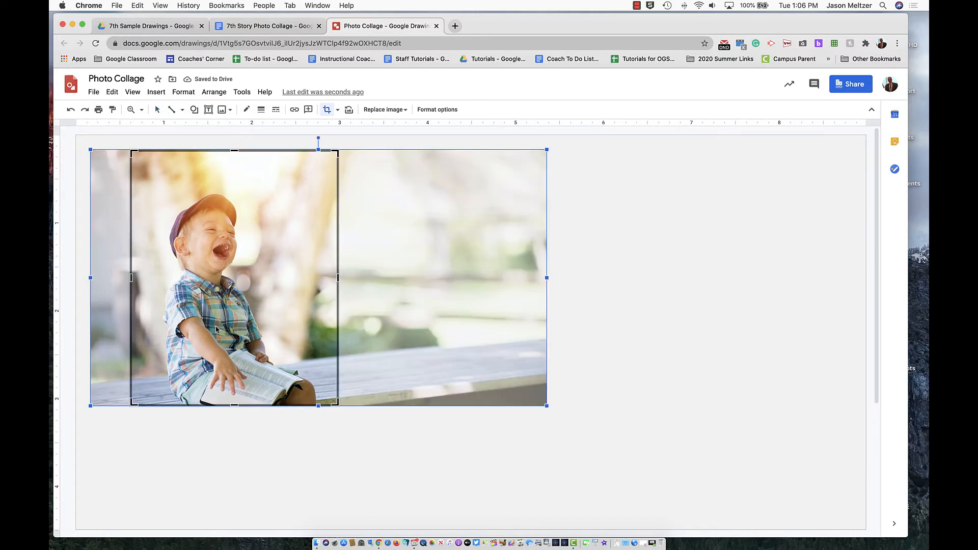
left_click_drag(218, 297, 182, 290)
left_click(208, 451)
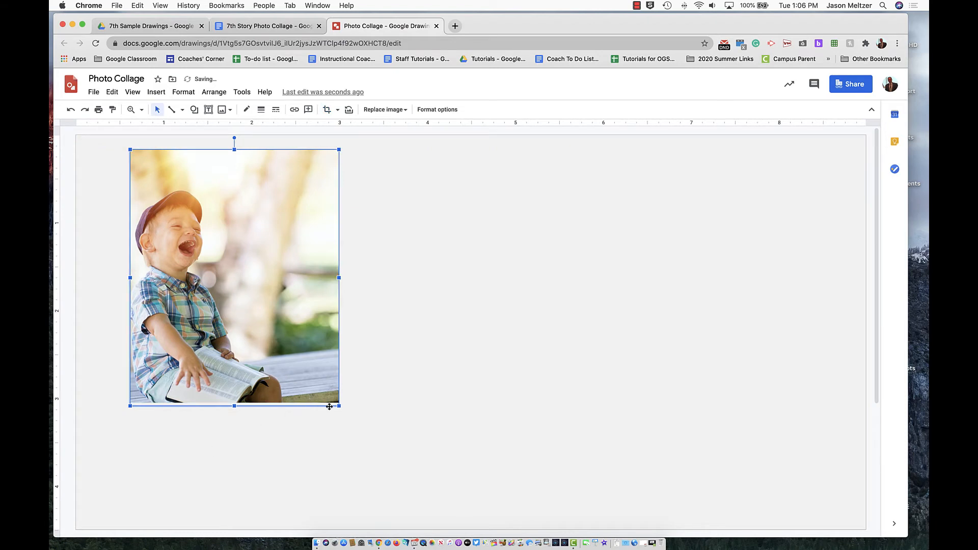
left_click_drag(339, 406, 331, 366)
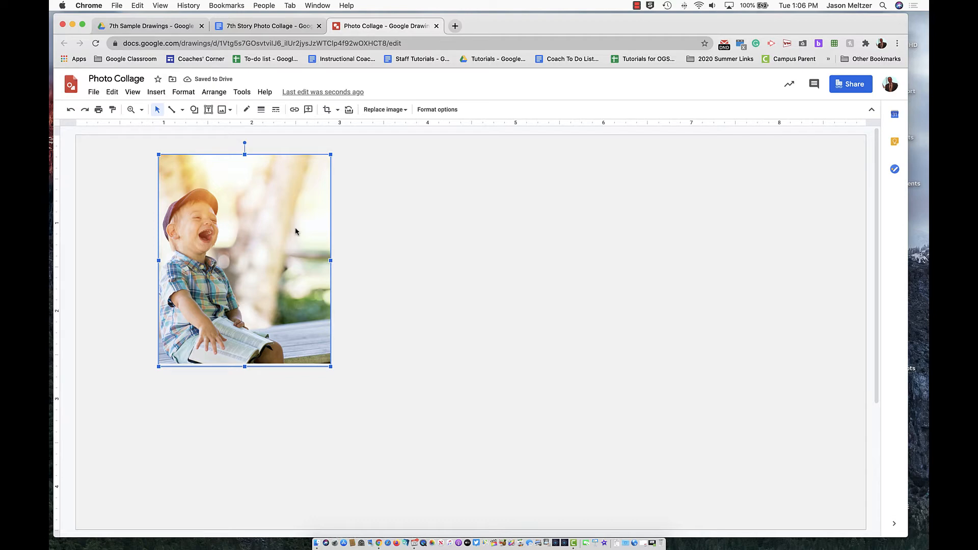
Open the photo's format options and look through its size, rotation and position settings.
left_click(438, 110)
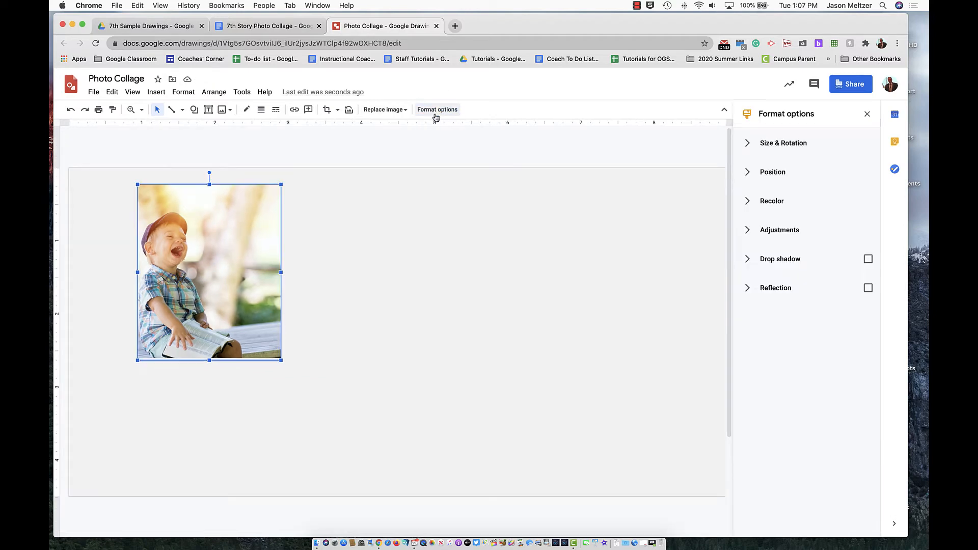
left_click(752, 153)
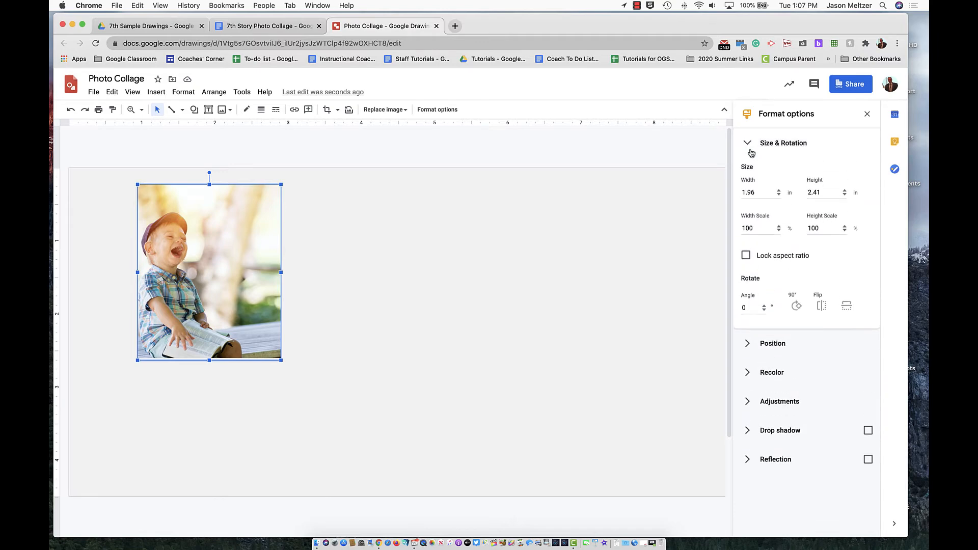
left_click(751, 153)
left_click(749, 172)
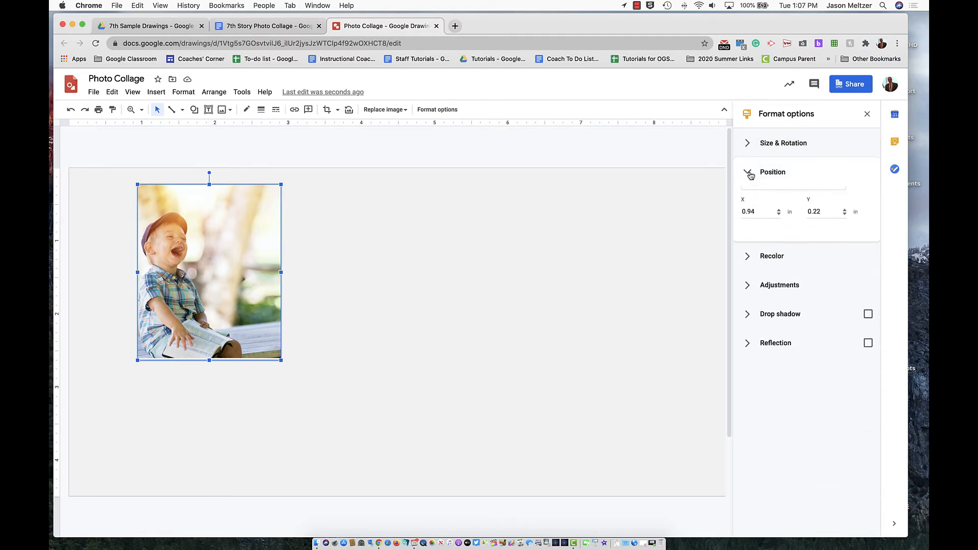
left_click(747, 173)
Try the blue Dark 7 recolor on the photo and reset it to No recolor.
left_click(745, 209)
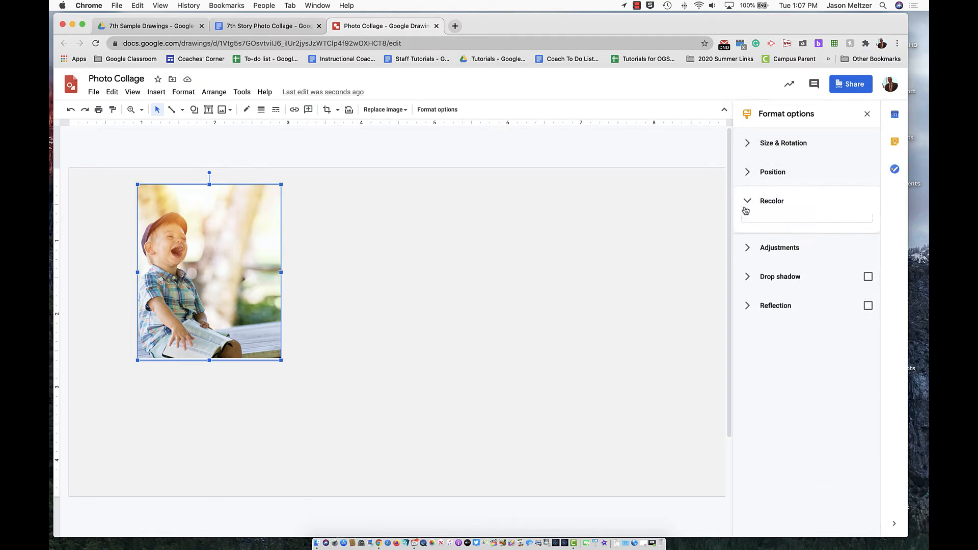
left_click(776, 230)
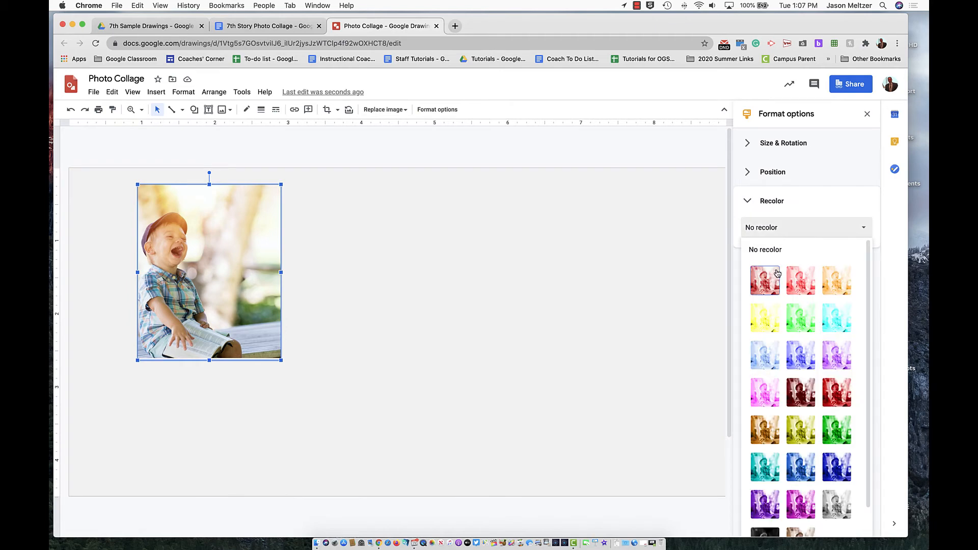
left_click(795, 471)
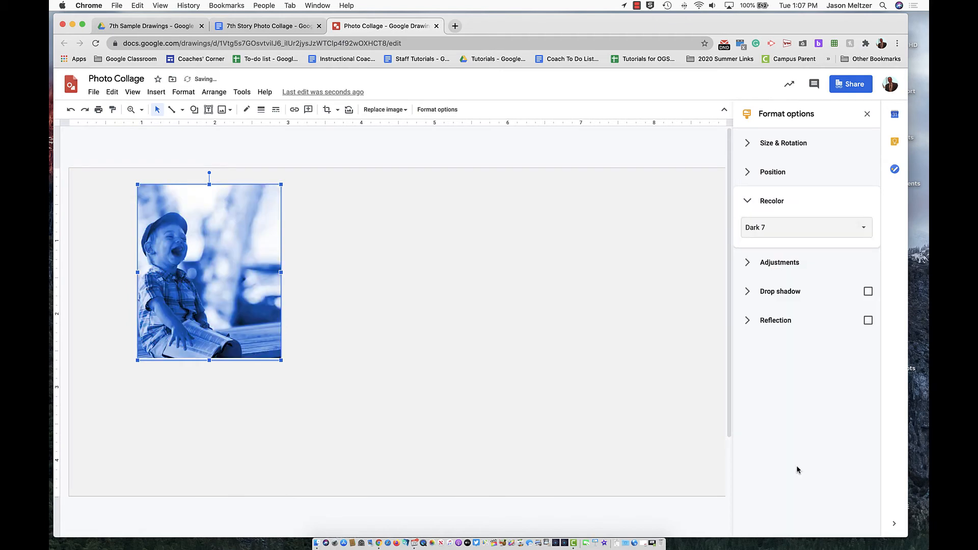
left_click(781, 228)
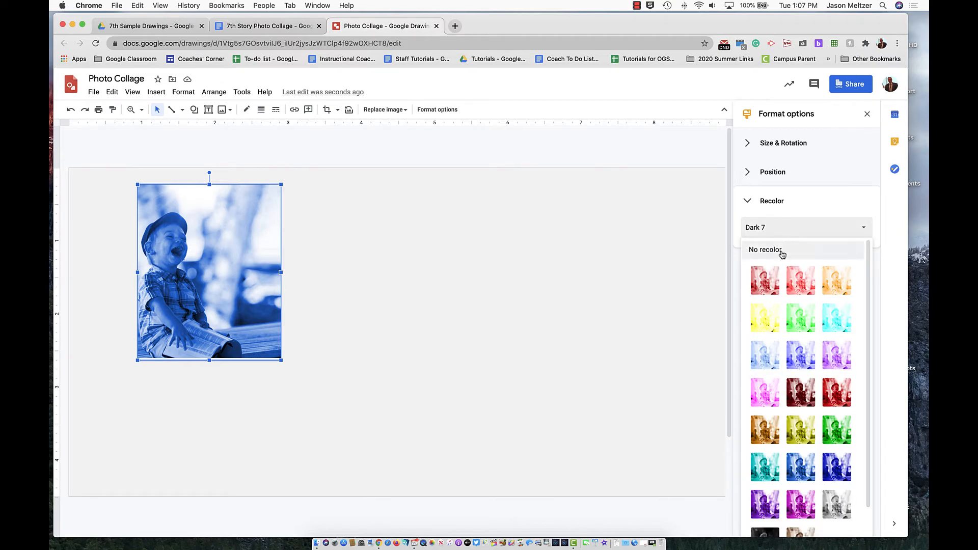
left_click(781, 250)
Add a drop shadow to the photo, increase its distance slightly and color it a muted blue-gray.
left_click(867, 291)
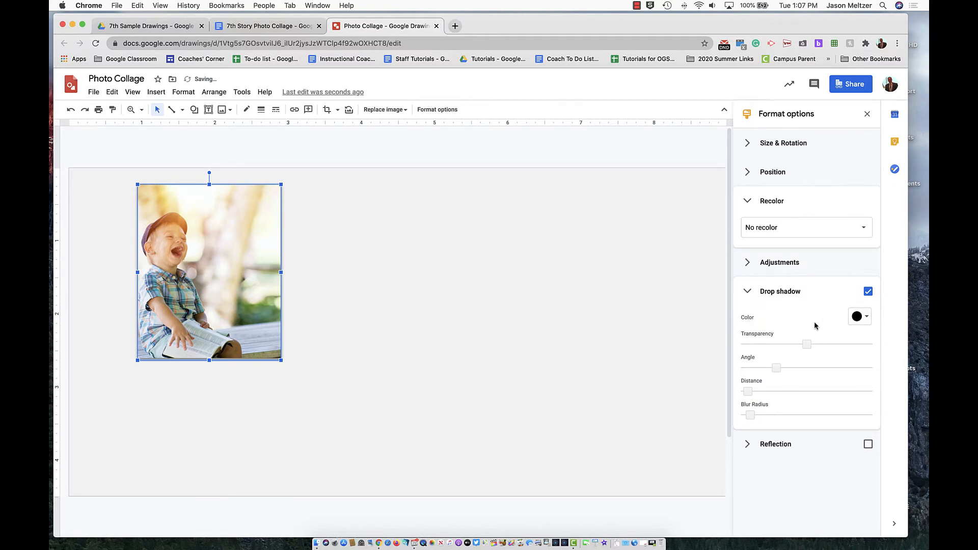
left_click_drag(748, 391, 767, 391)
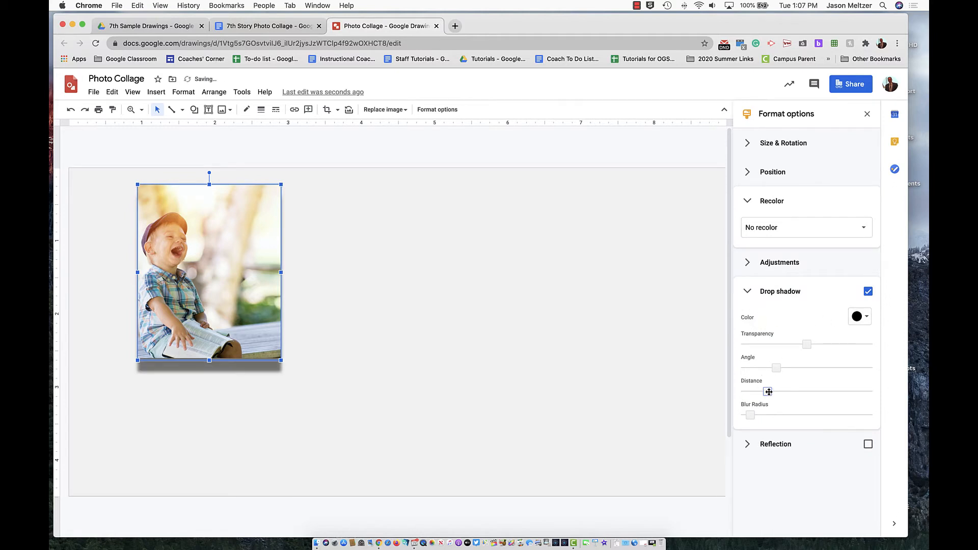
left_click(859, 317)
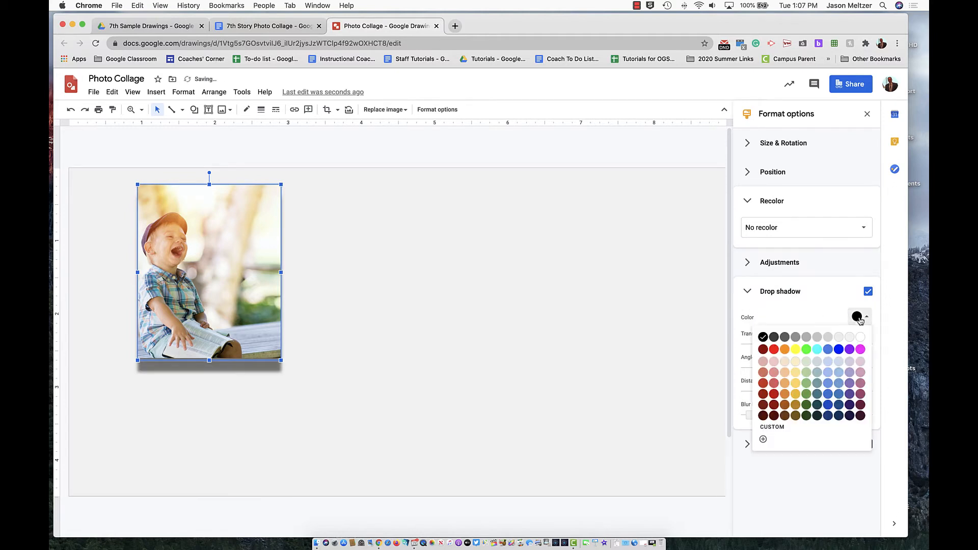
left_click(815, 383)
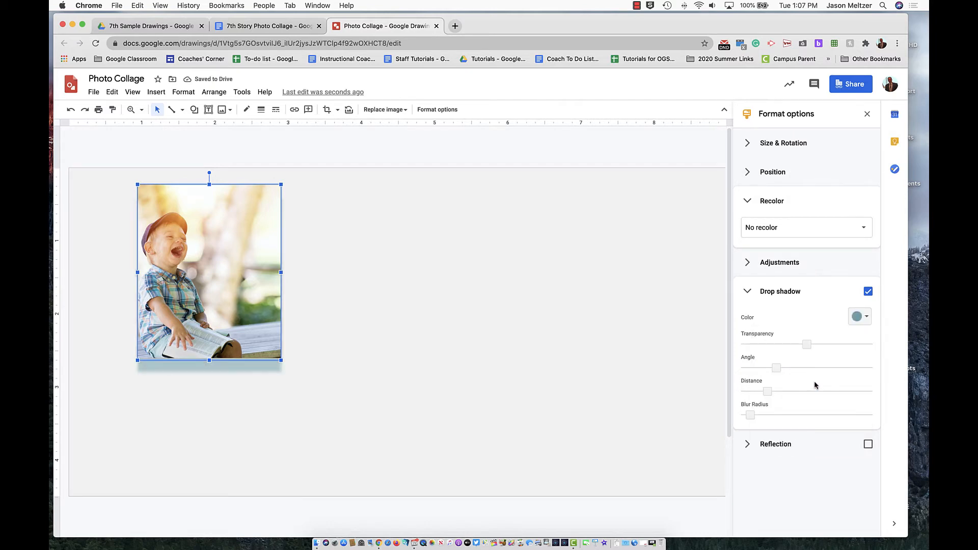
Add a reflection to the photo and look at its transparency, distance and size settings.
left_click(868, 445)
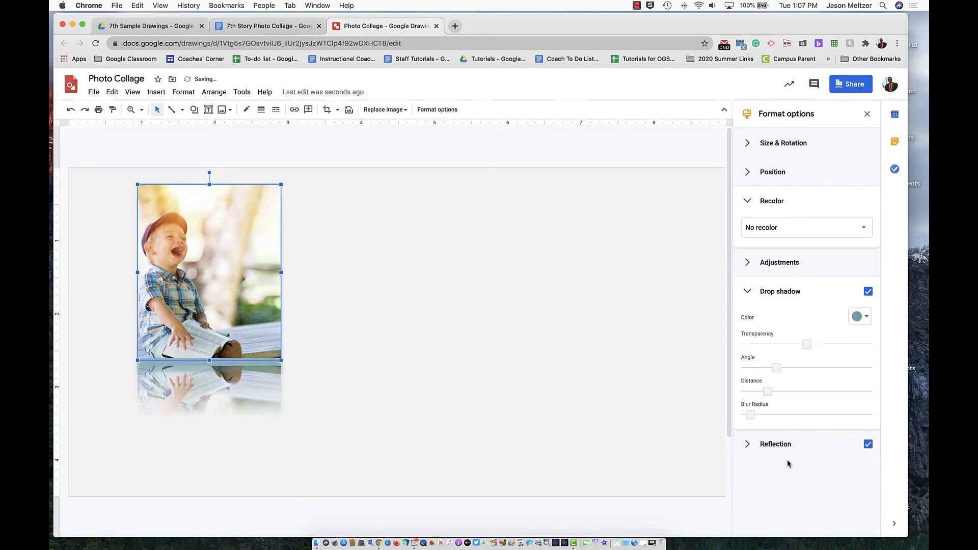
left_click(742, 448)
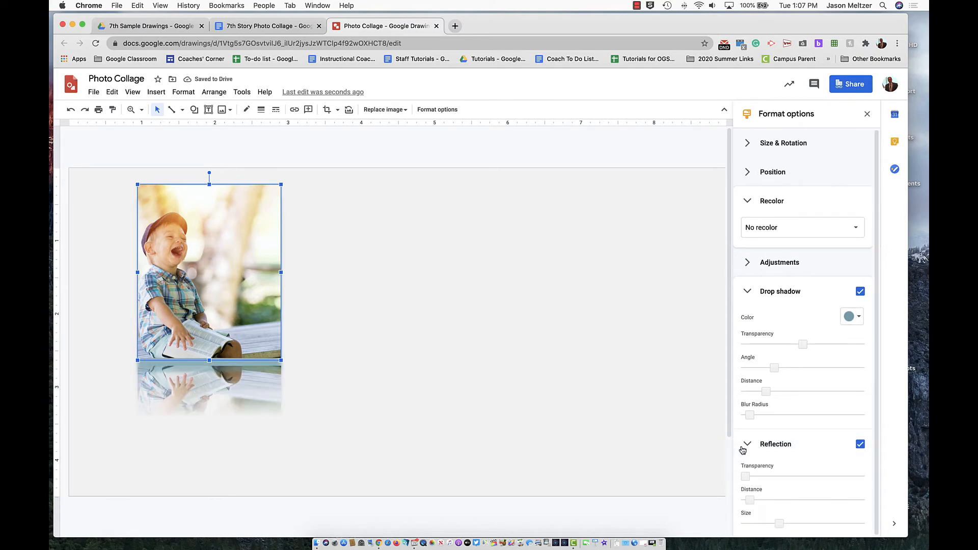
left_click(743, 449)
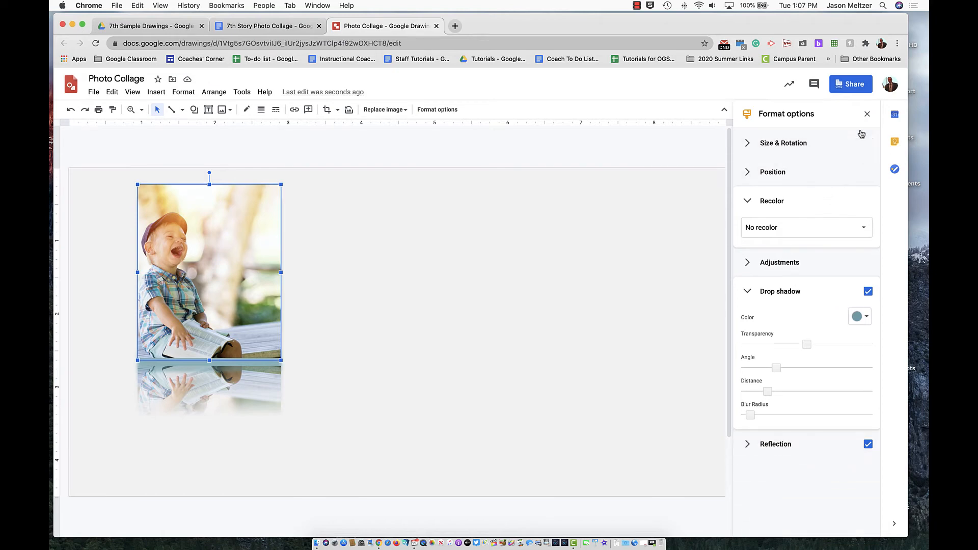
Remove the reflection and drop shadow from the boy's photo through its format options.
left_click(867, 114)
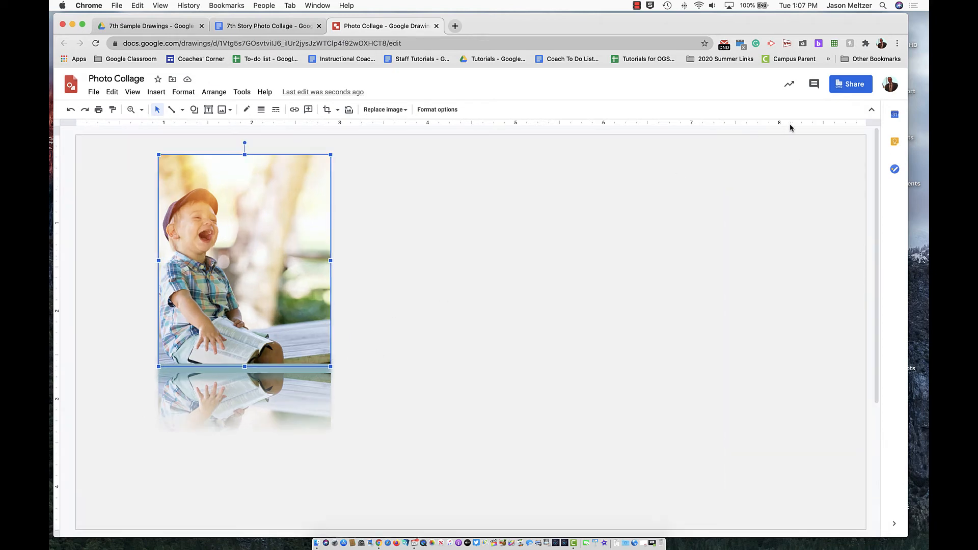
left_click(426, 110)
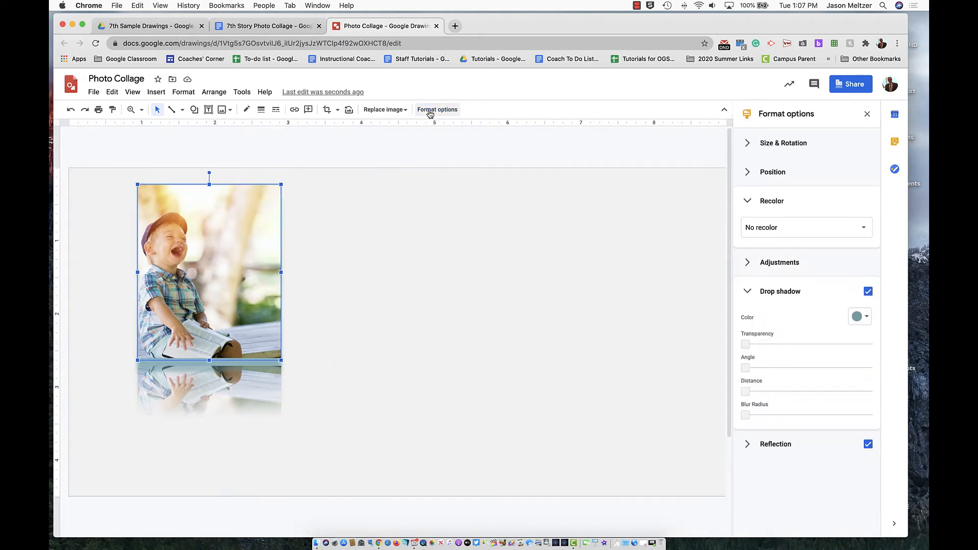
left_click(868, 445)
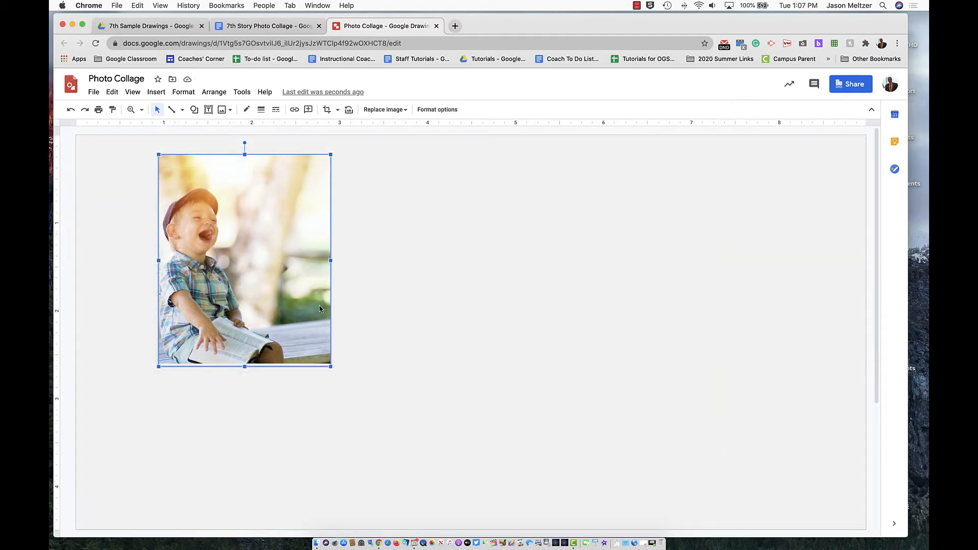
Widen the crop of the boy's photo to both side edges to restore the full picture.
left_click(326, 109)
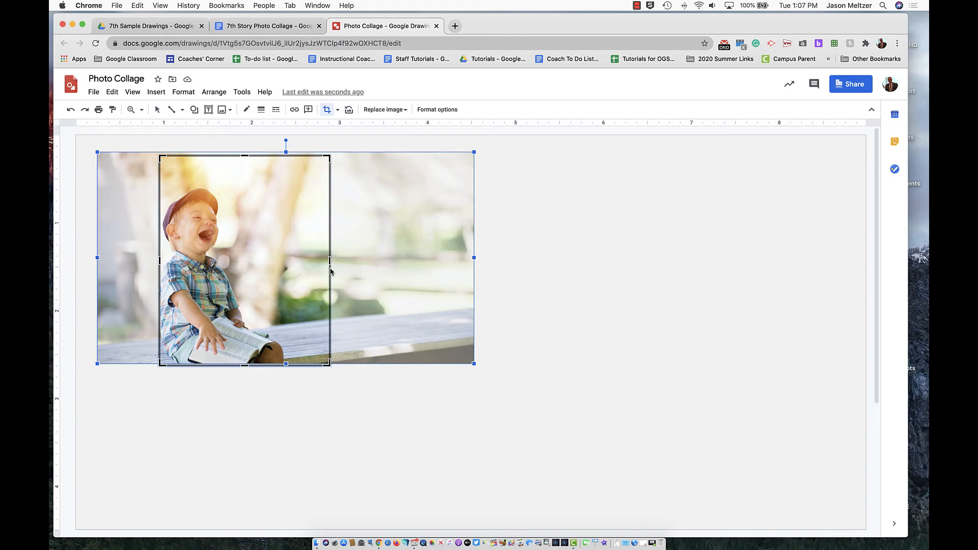
left_click_drag(330, 260, 474, 260)
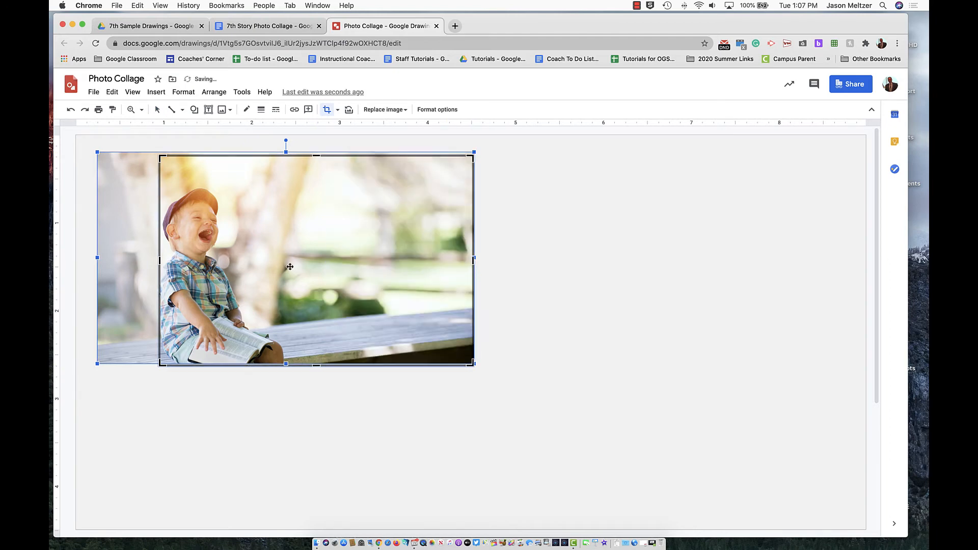
left_click_drag(160, 263, 96, 261)
left_click(157, 409)
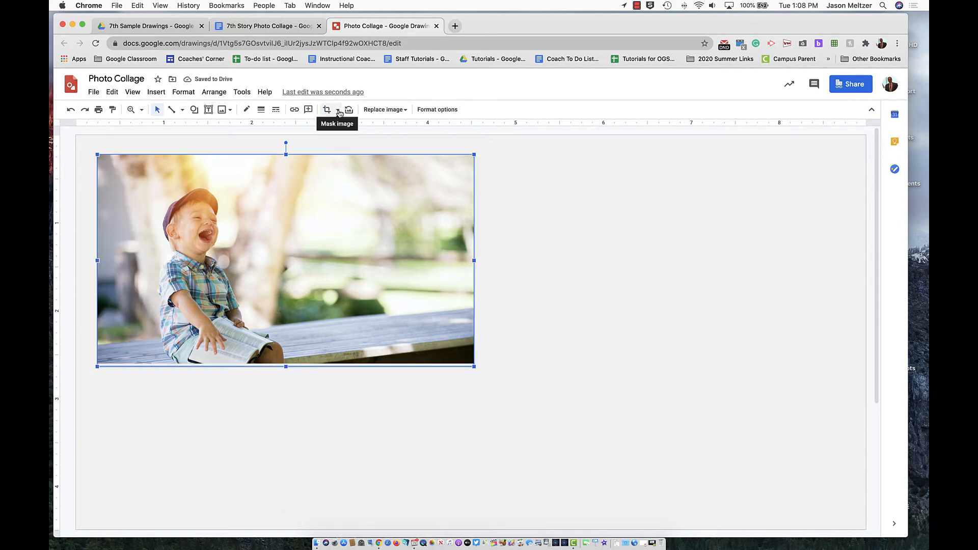
Mask the boy's photo with the chord shape and slightly adjust the angle of its straight cut.
left_click(339, 111)
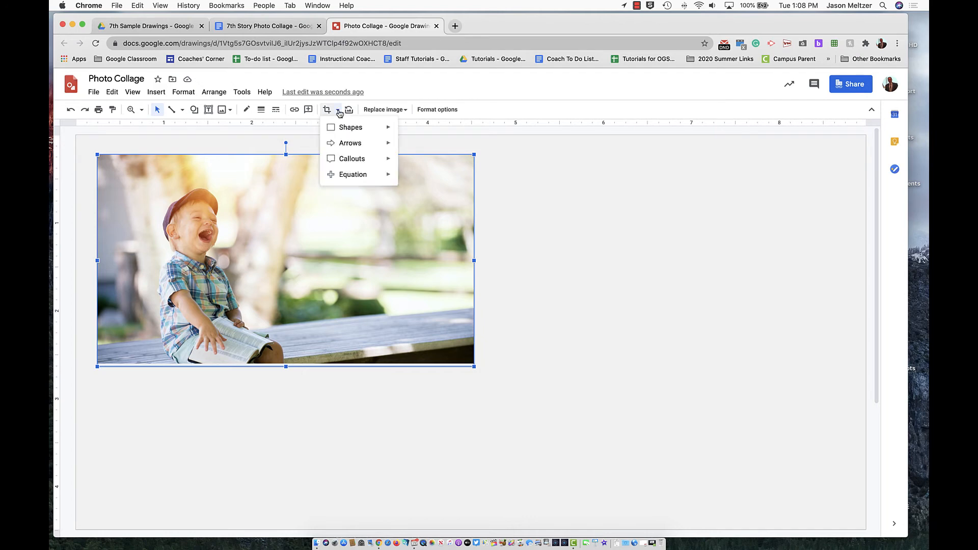
mouse_move(344, 132)
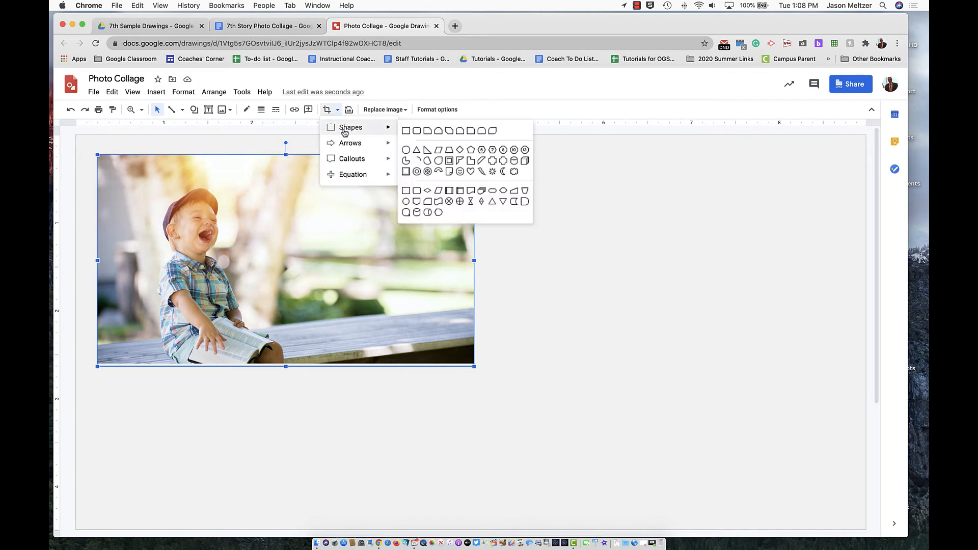
left_click(427, 161)
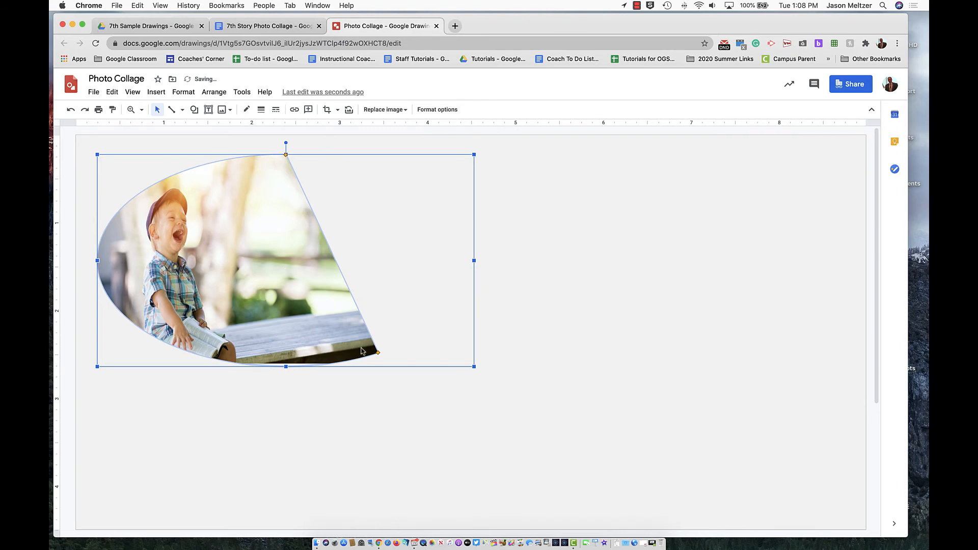
mouse_move(378, 352)
left_mouse_down()
mouse_move(278, 361)
mouse_move(373, 360)
left_mouse_up()
left_click(295, 423)
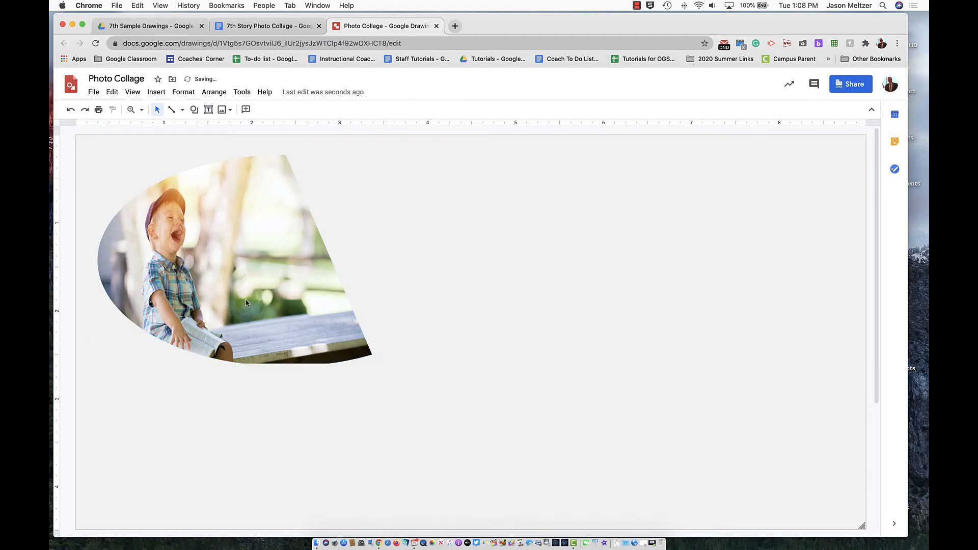
Shrink the chord-shaped photo of the boy and place it in the upper-left area of the canvas.
left_click_drag(218, 287, 213, 297)
left_click_drag(92, 164, 203, 228)
left_click_drag(313, 335, 291, 324)
left_click_drag(291, 323, 234, 283)
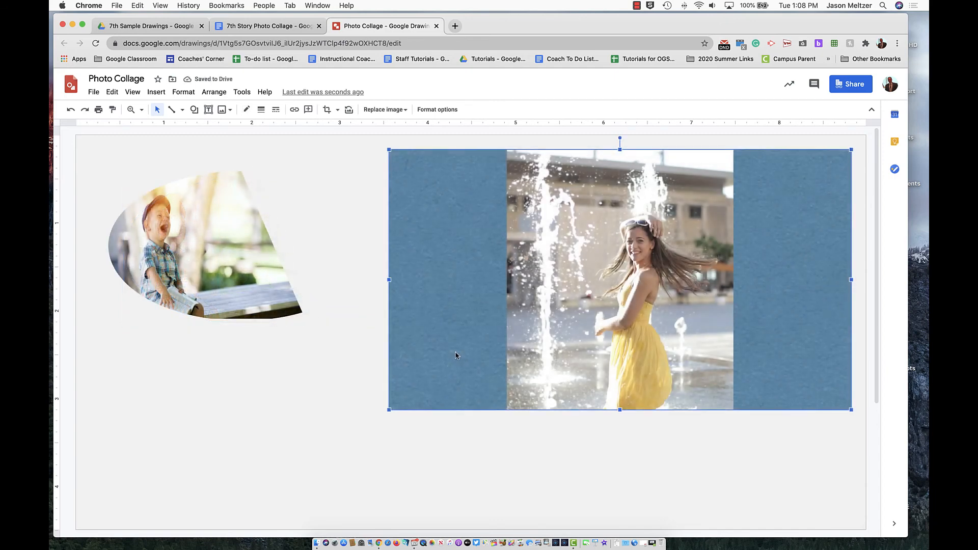
Shift the photo of the woman in the yellow dress slightly left and crop off both blue side bands.
left_click_drag(455, 355, 441, 355)
double_click(441, 355)
left_click(325, 112)
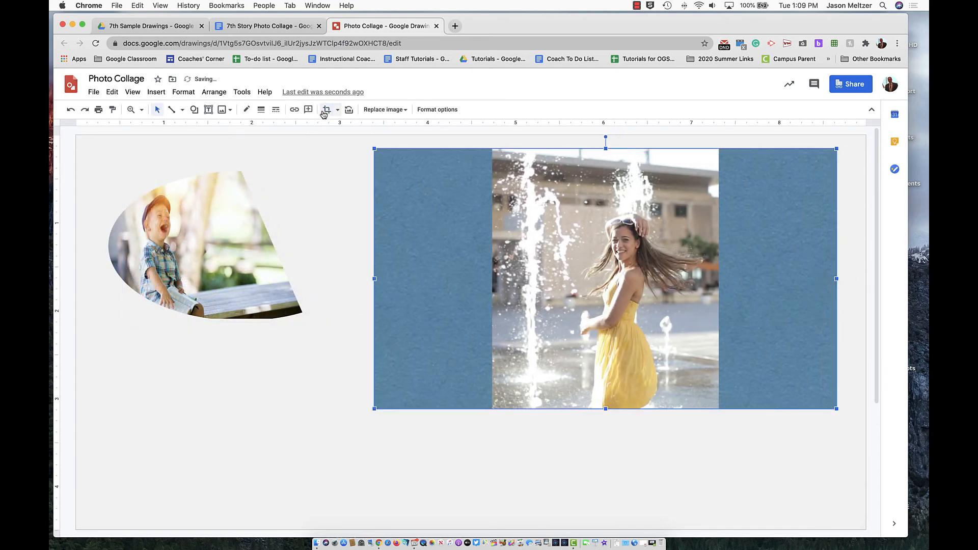
left_click(325, 112)
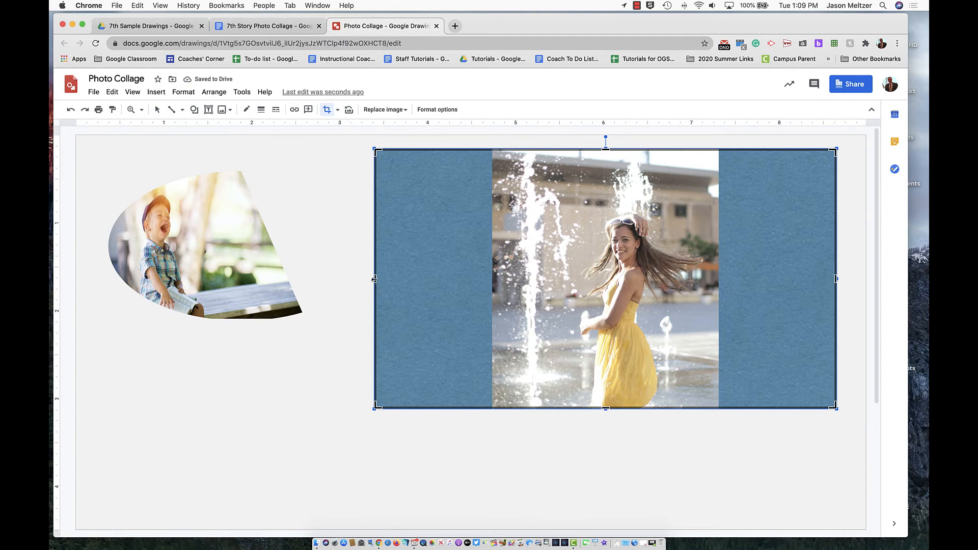
left_click_drag(374, 279, 494, 293)
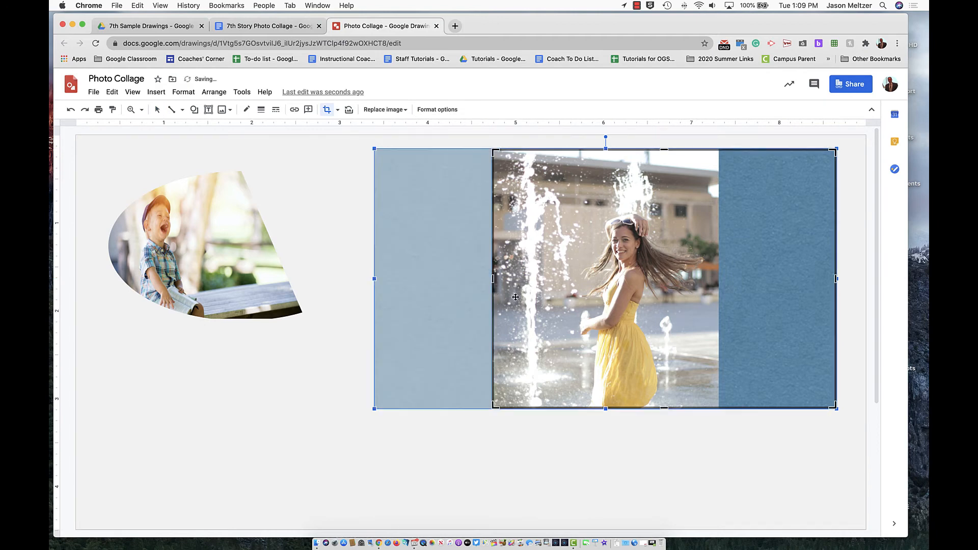
left_click_drag(836, 279, 720, 288)
left_click(577, 459)
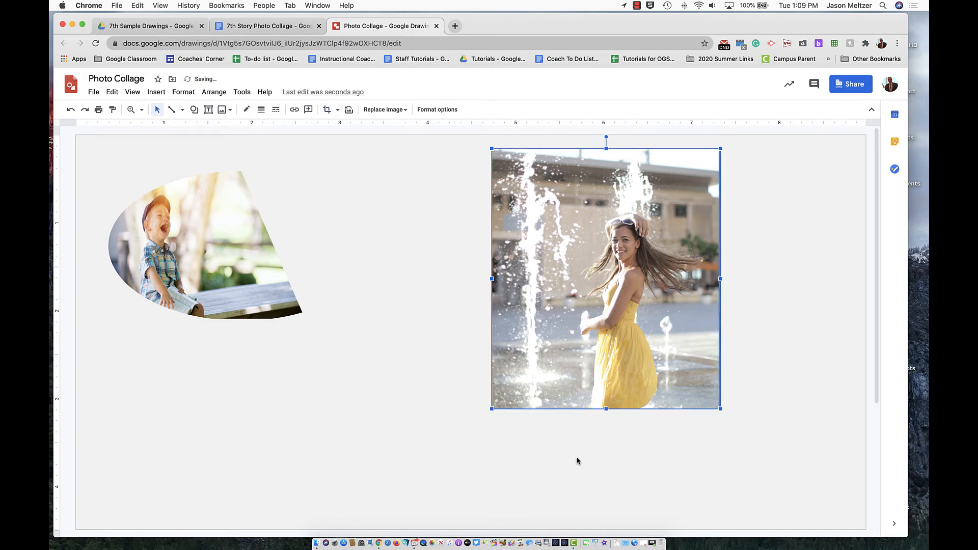
Mask the photo of the woman in the yellow dress with the vertical scroll shape.
left_click(337, 110)
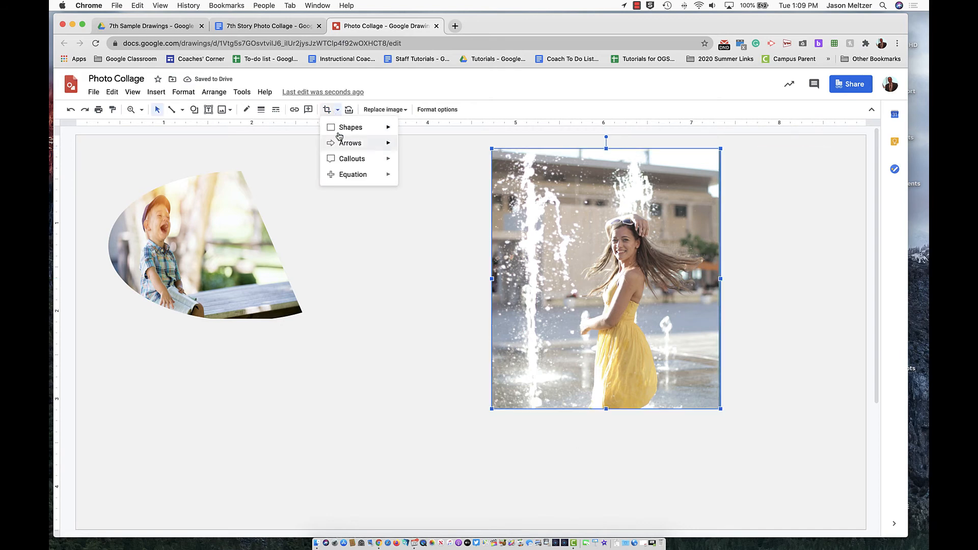
mouse_move(345, 163)
left_click(450, 173)
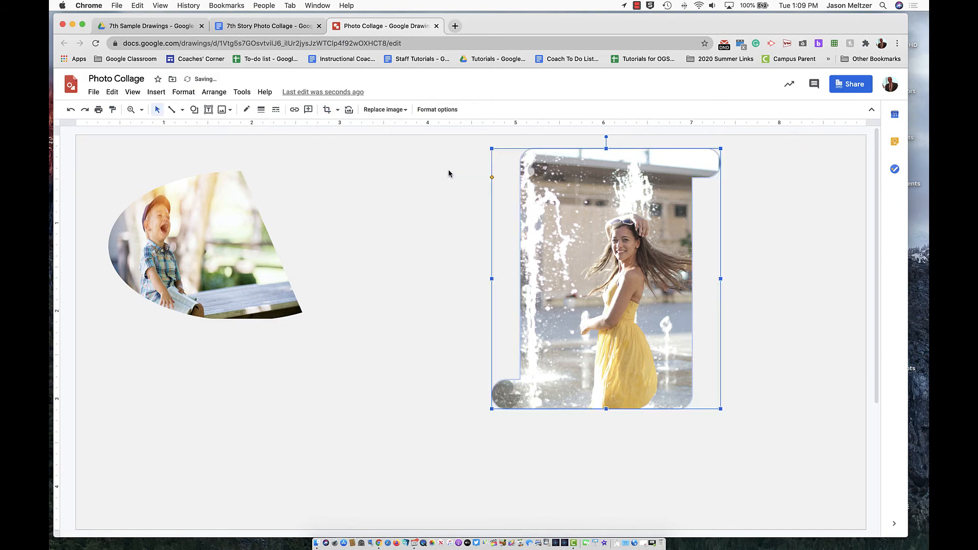
left_click(451, 305)
Give the scroll-shaped photo a 2px border and move it closer to the canvas's right edge.
left_click(524, 405)
left_click(260, 109)
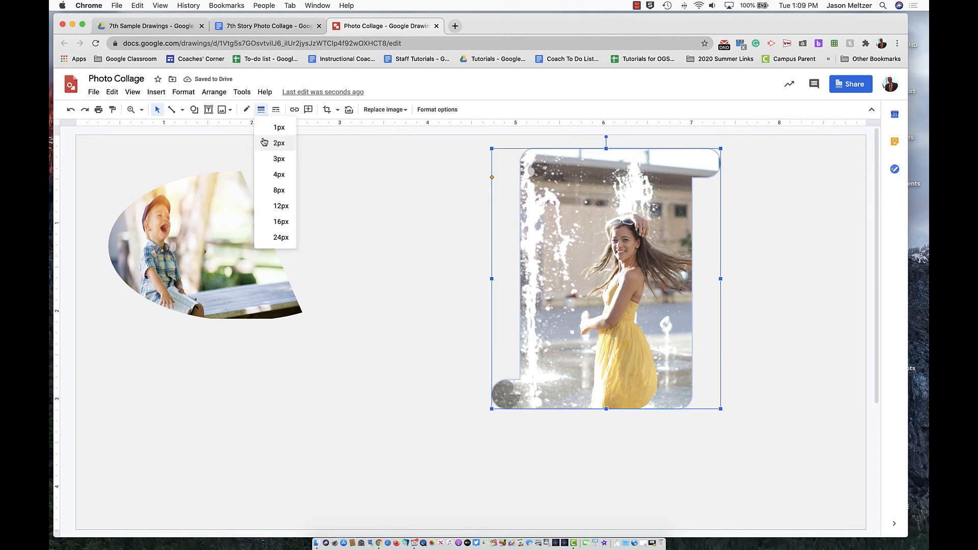
left_click(263, 142)
left_click(428, 227)
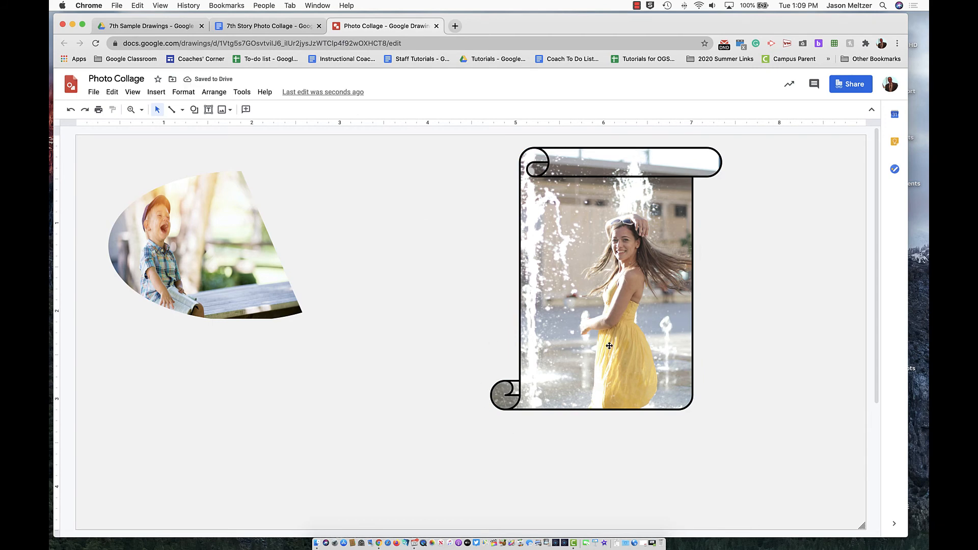
left_click_drag(586, 317, 660, 316)
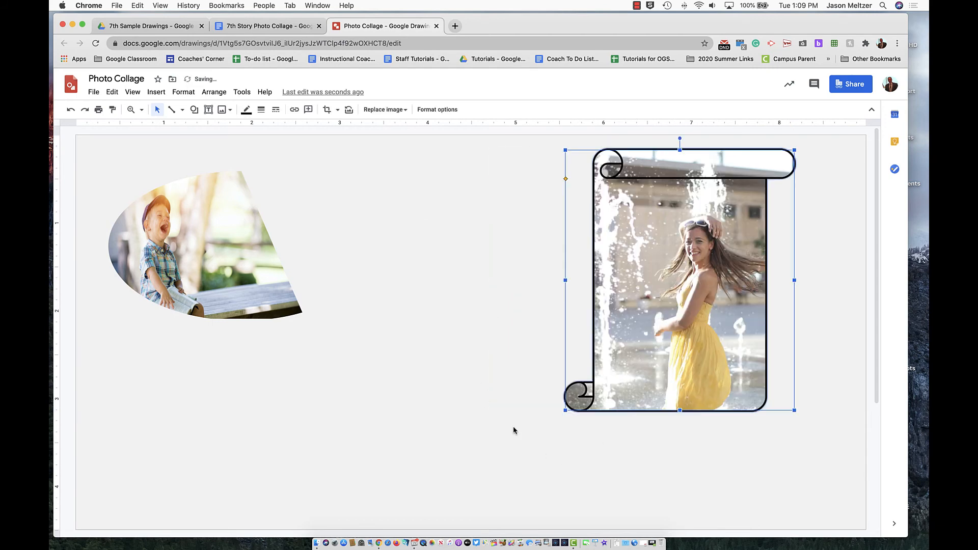
left_click(511, 425)
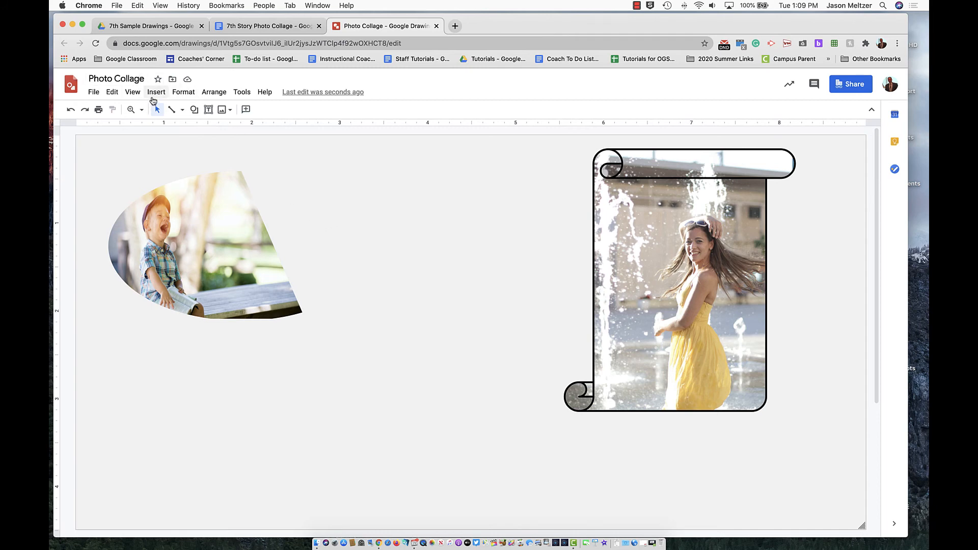
Add a text box about 1.4 by 1 inch between the two photos containing the word "Text".
left_click(209, 109)
left_click_drag(346, 200, 469, 289)
type("Text")
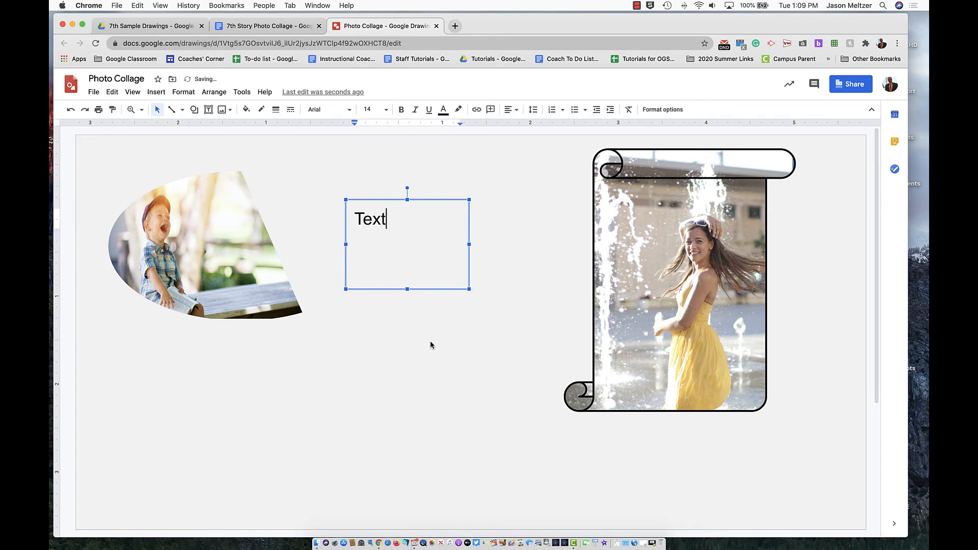
left_click(420, 299)
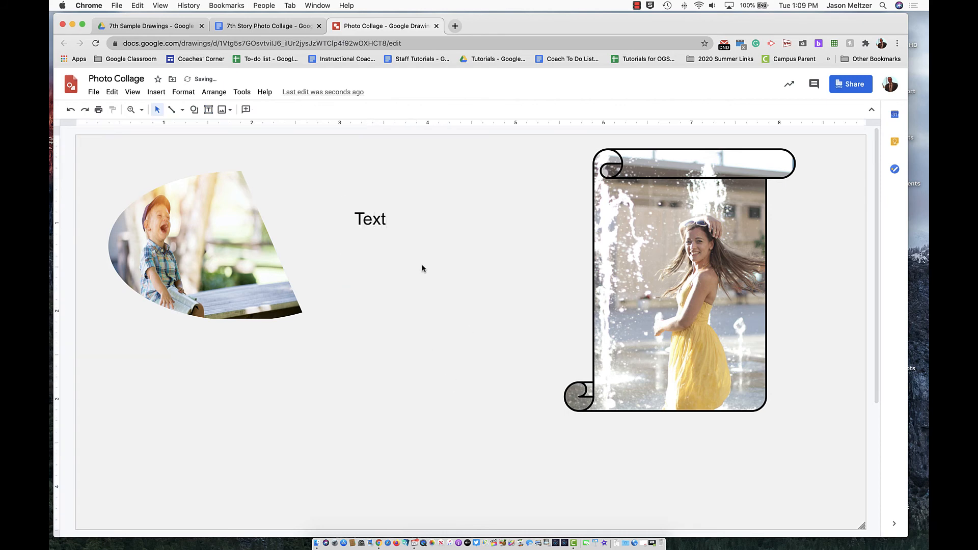
left_click(376, 219)
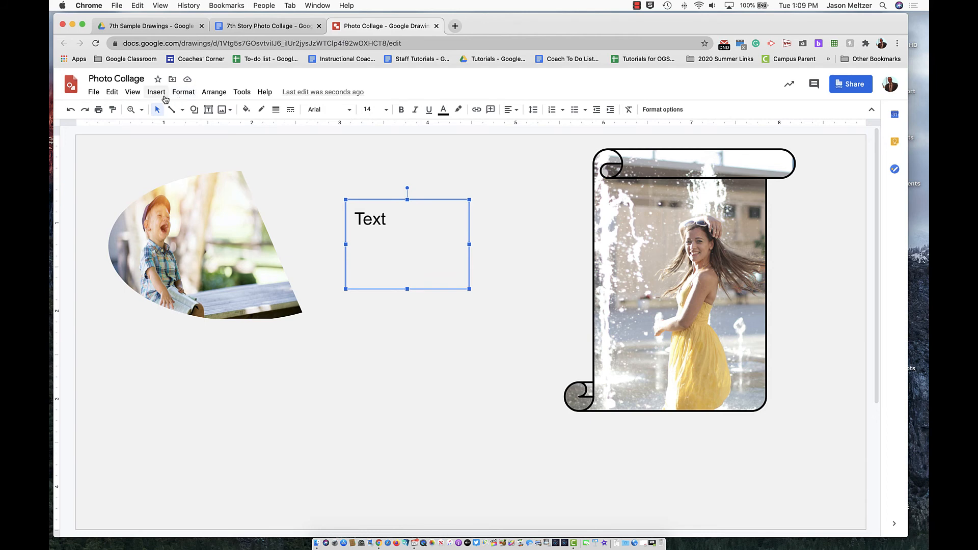
Draw a left-right arrow about 2.5 by 1 inch below the text box and label it "Confusion".
left_click(194, 110)
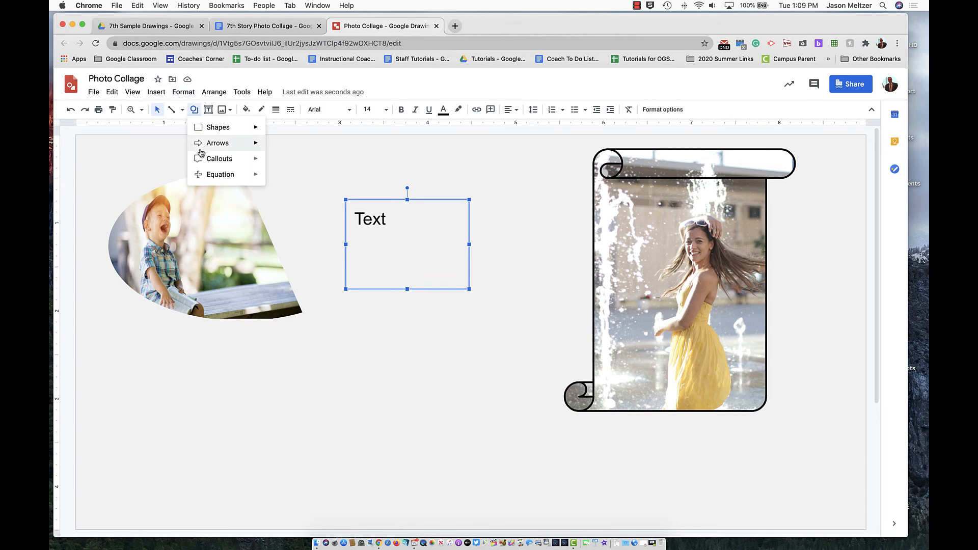
mouse_move(199, 146)
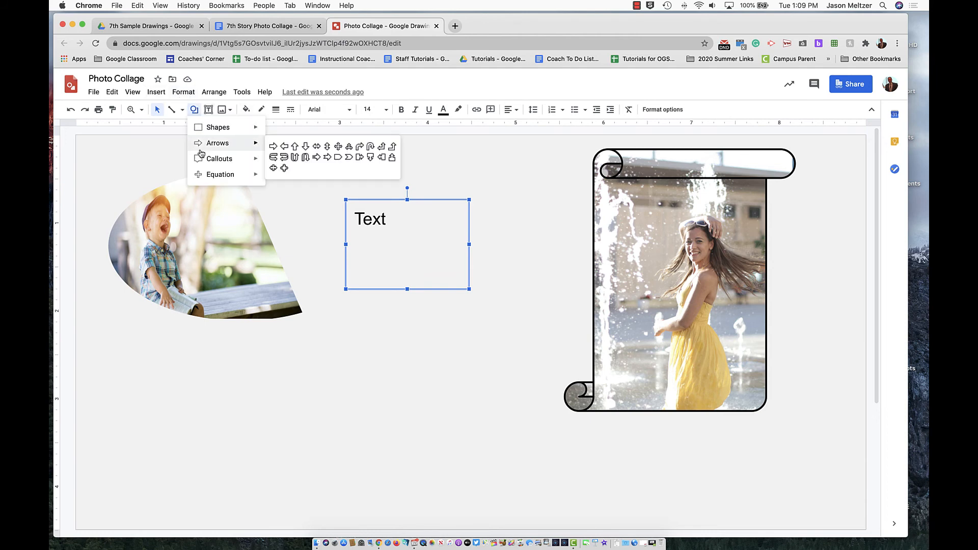
left_click(316, 146)
left_click_drag(358, 322, 581, 409)
type("Confusion")
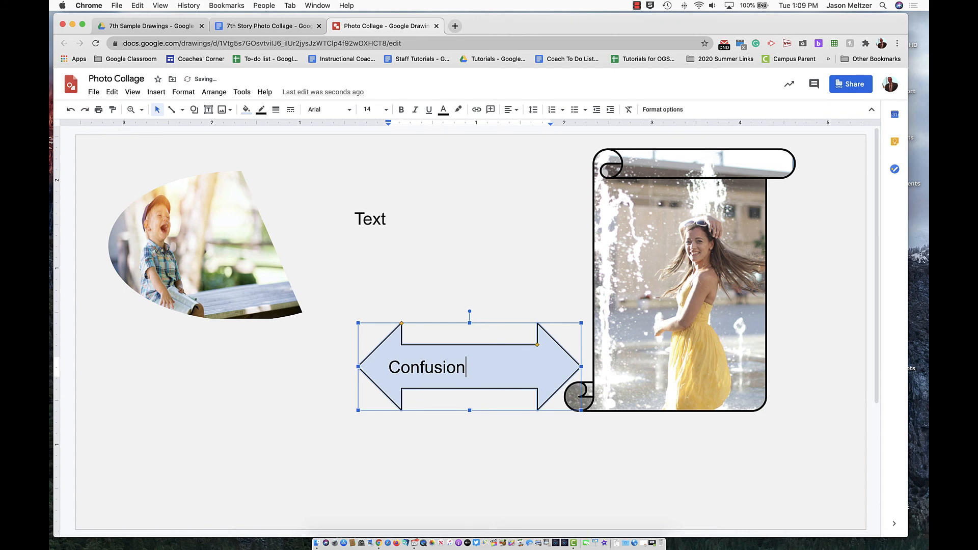
left_click(540, 512)
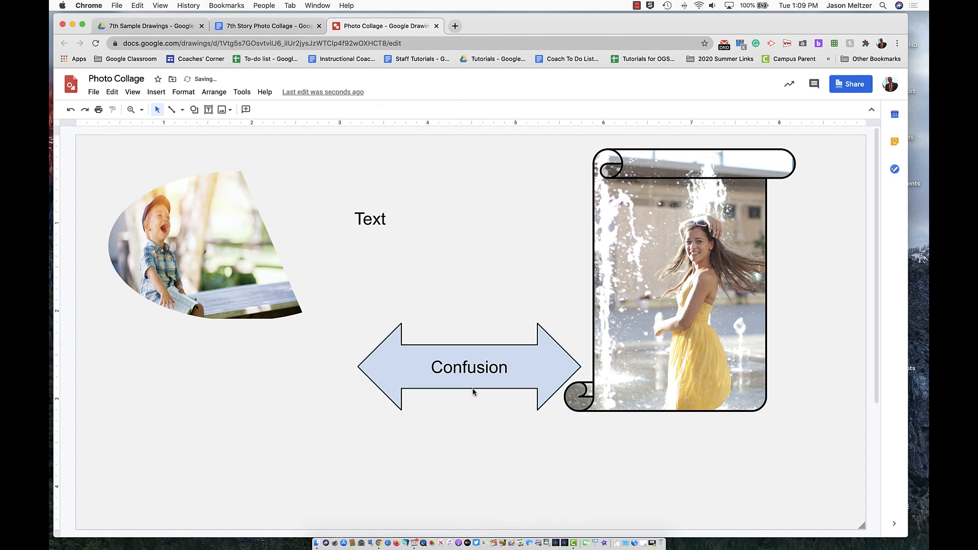